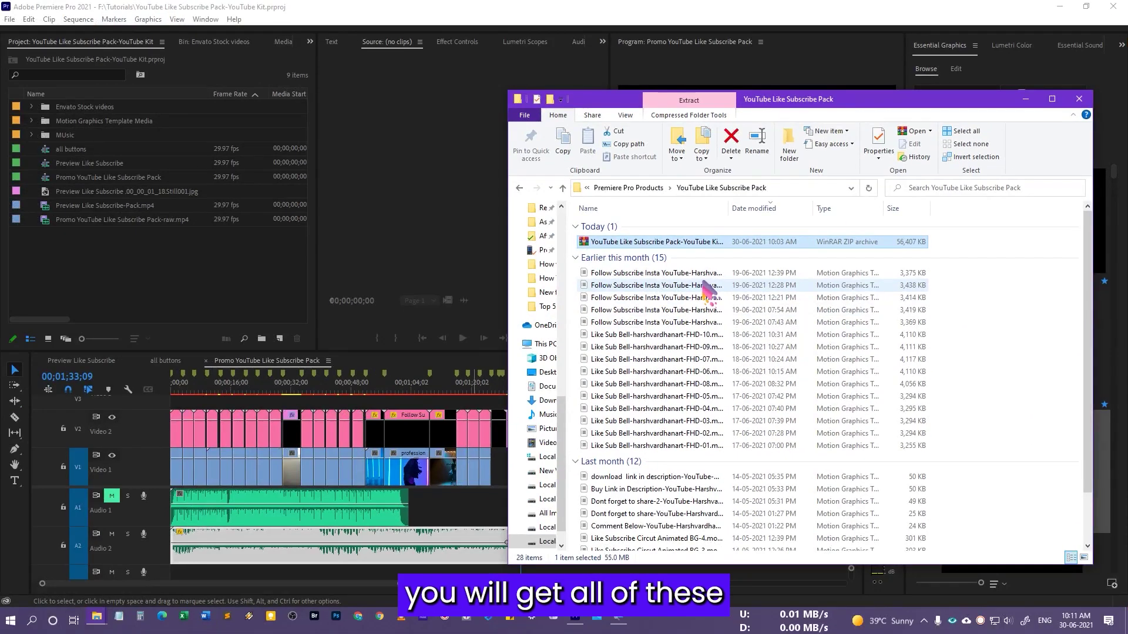
# Step: Select all 27 .mogrt files in the YouTube Like Subscribe Pack folder, then clear the selection
pyautogui.scroll(-2, 729, 406)
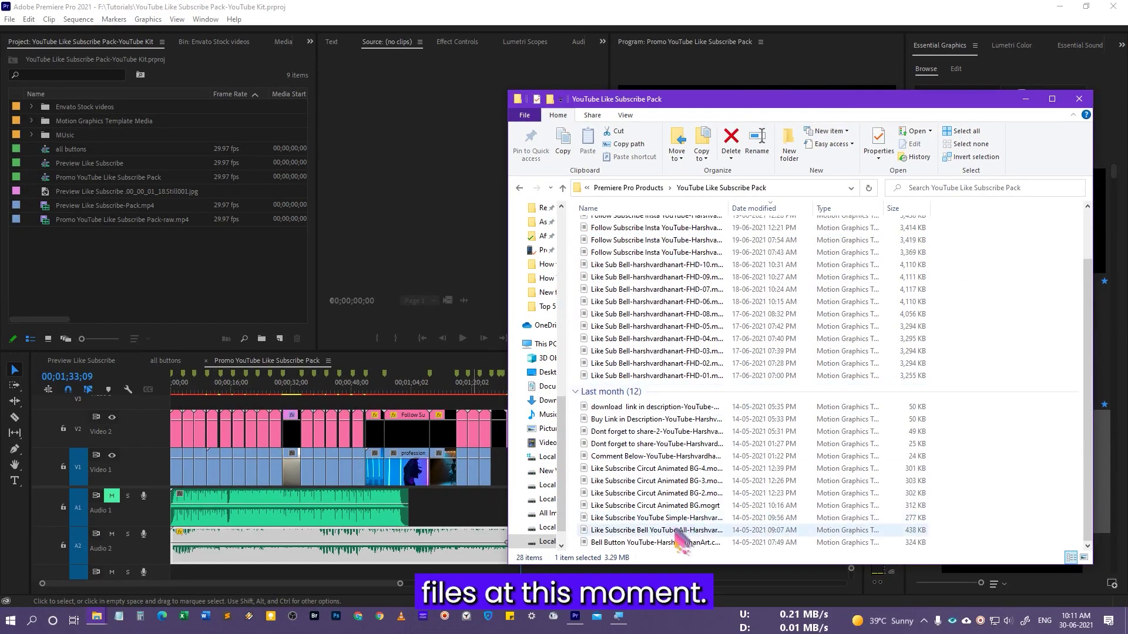
pyautogui.keyDown('shift'); pyautogui.click(657, 543); pyautogui.keyUp('shift')
pyautogui.scroll(3, 1014, 404)
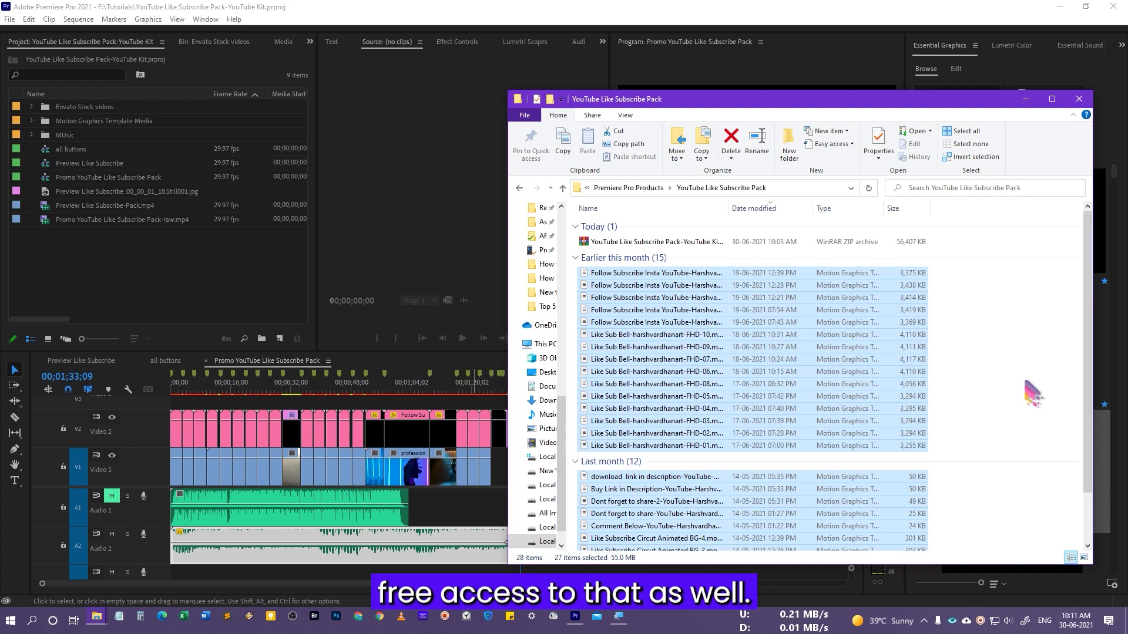
pyautogui.click(965, 339)
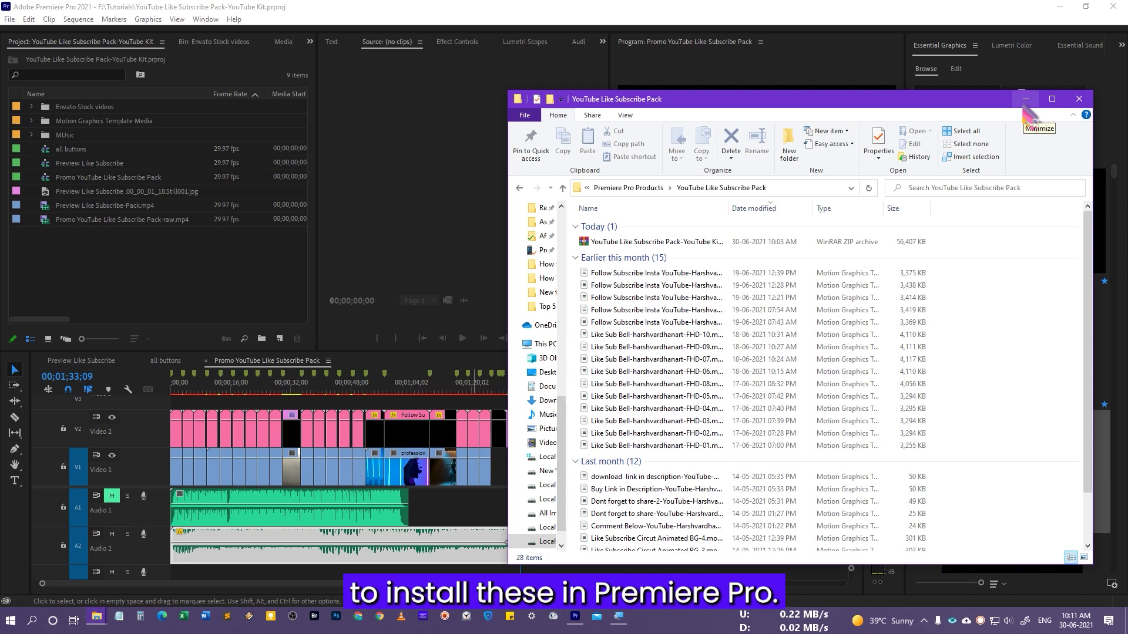
# Step: Return to Premiere Pro, show Window > Essential Graphics and scroll to the last templates
pyautogui.click(1025, 100)
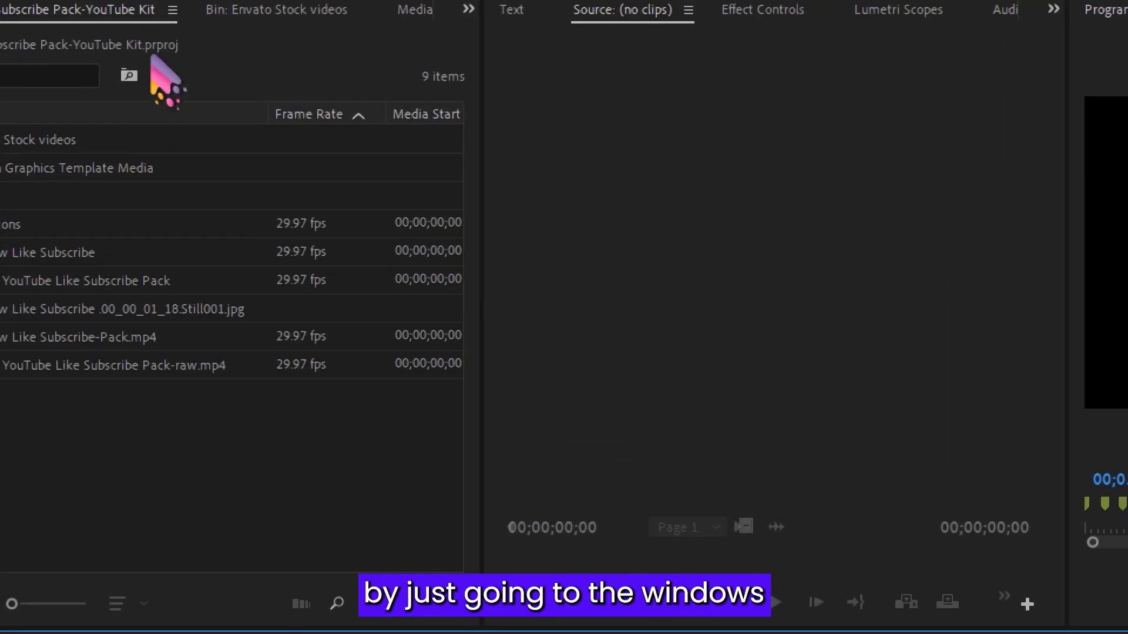
pyautogui.click(199, 20)
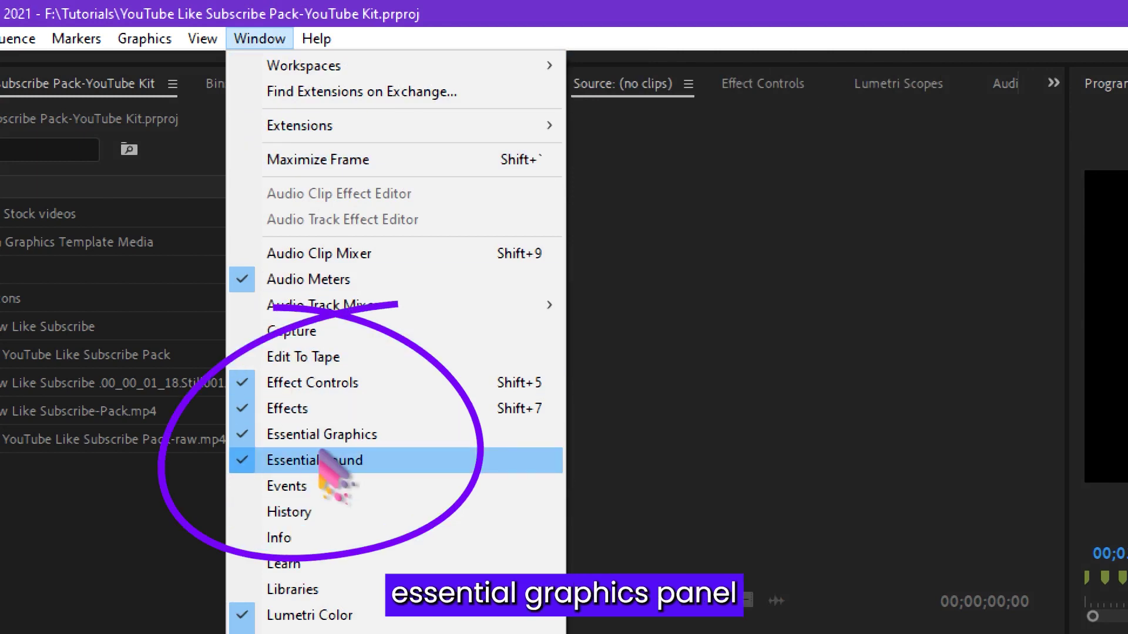
pyautogui.click(322, 438)
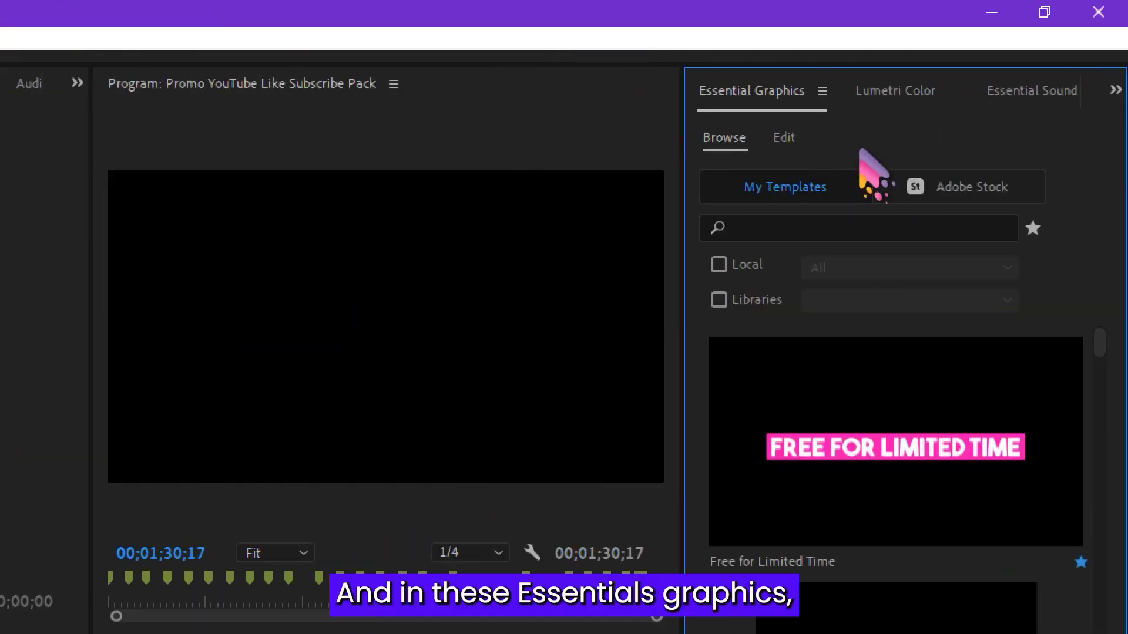
pyautogui.moveTo(1100, 347); pyautogui.dragTo(1100, 458)
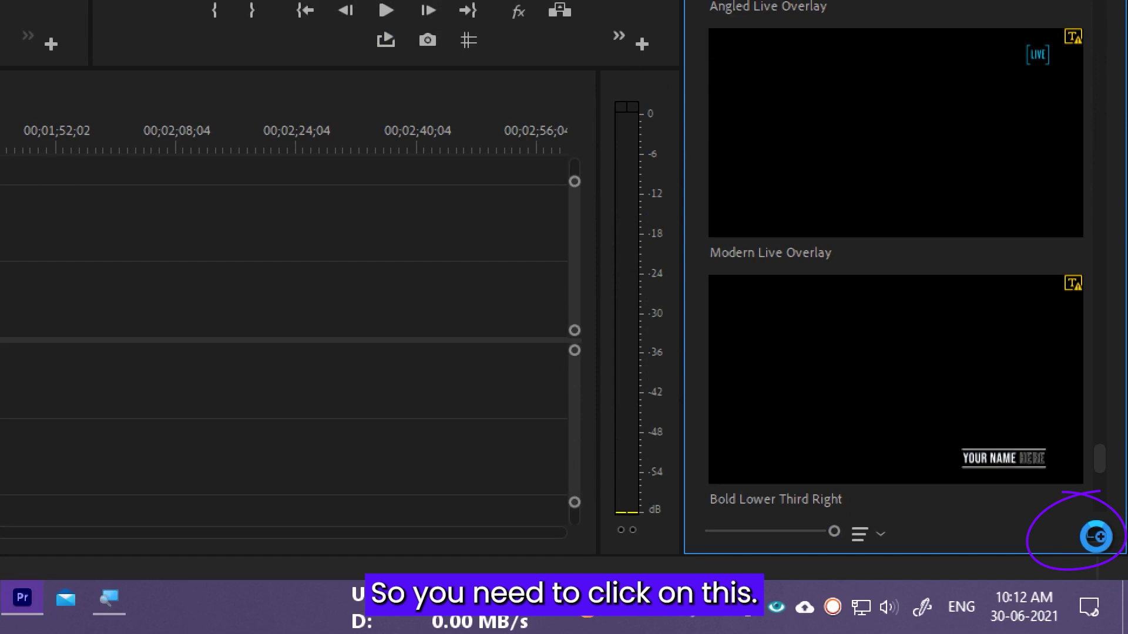
pyautogui.click(1097, 537)
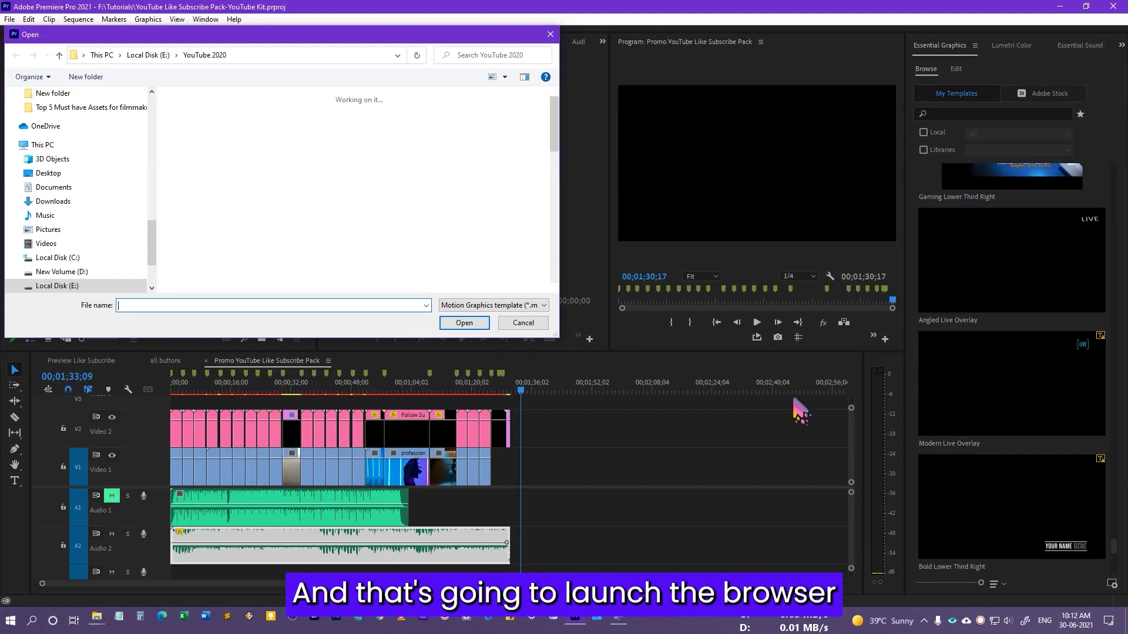
pyautogui.moveTo(225, 42); pyautogui.dragTo(450, 79)
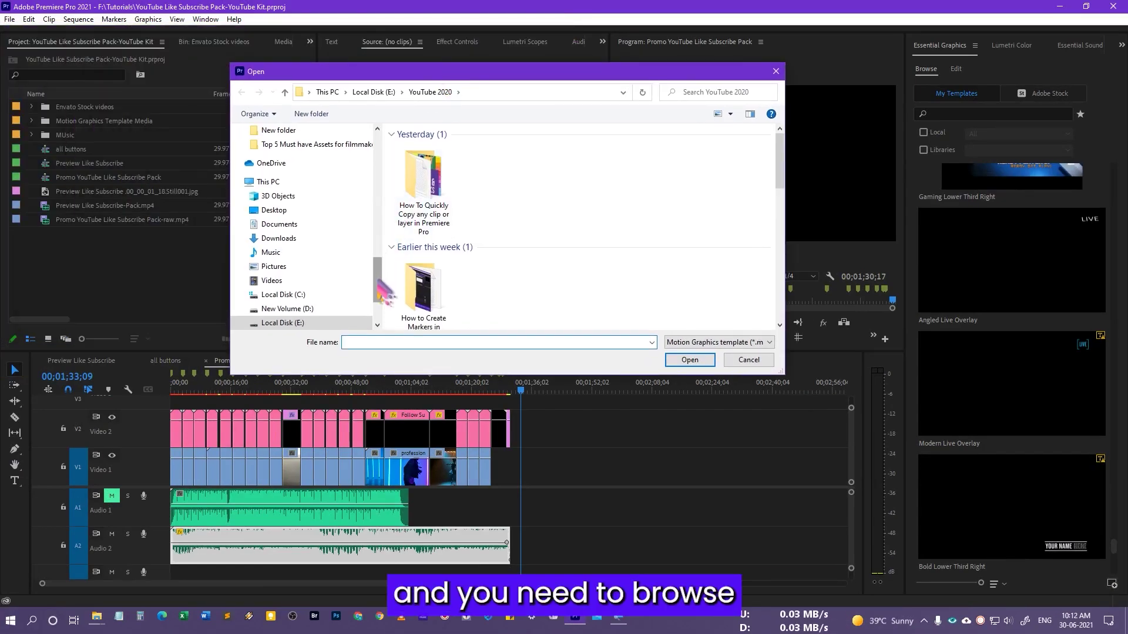
pyautogui.moveTo(379, 288); pyautogui.dragTo(381, 312)
pyautogui.scroll(5, 381, 322)
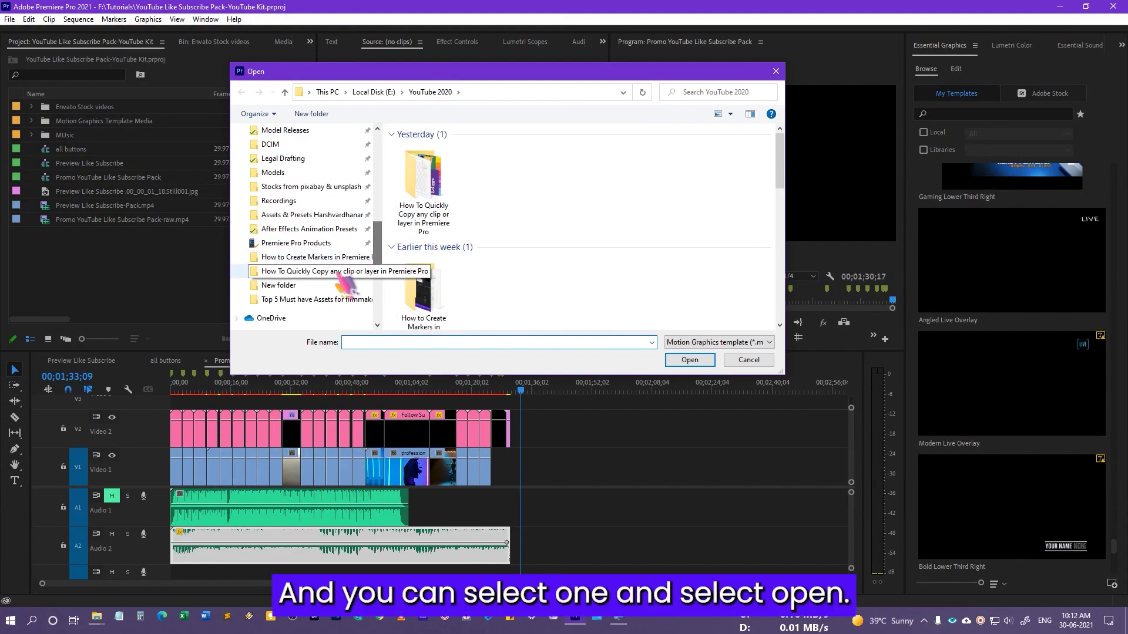
pyautogui.click(276, 283)
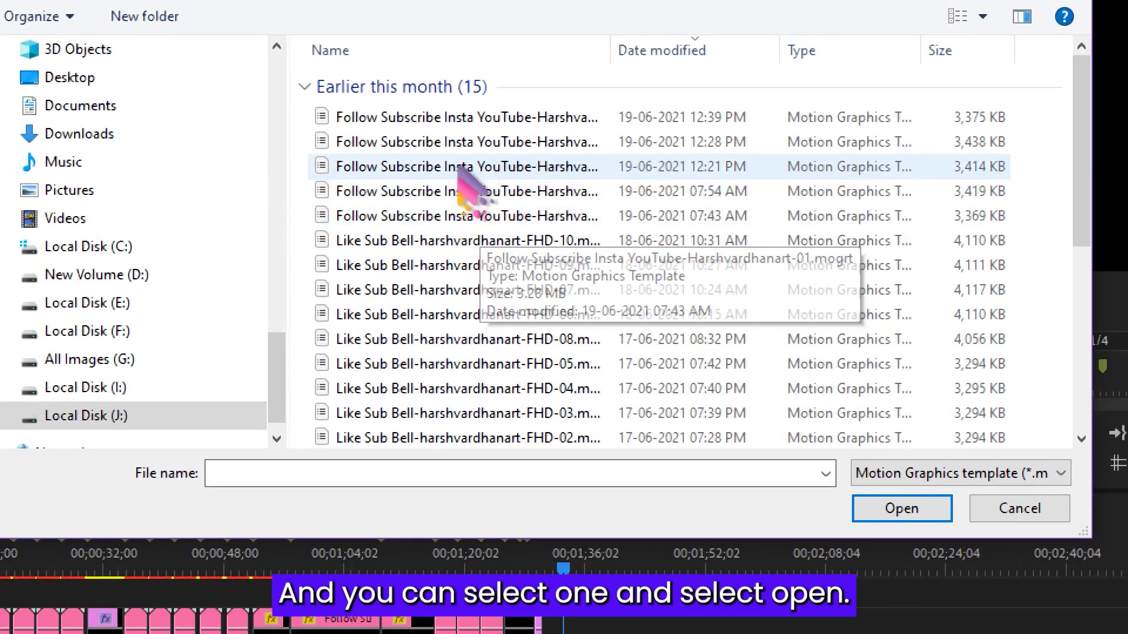
pyautogui.click(405, 117)
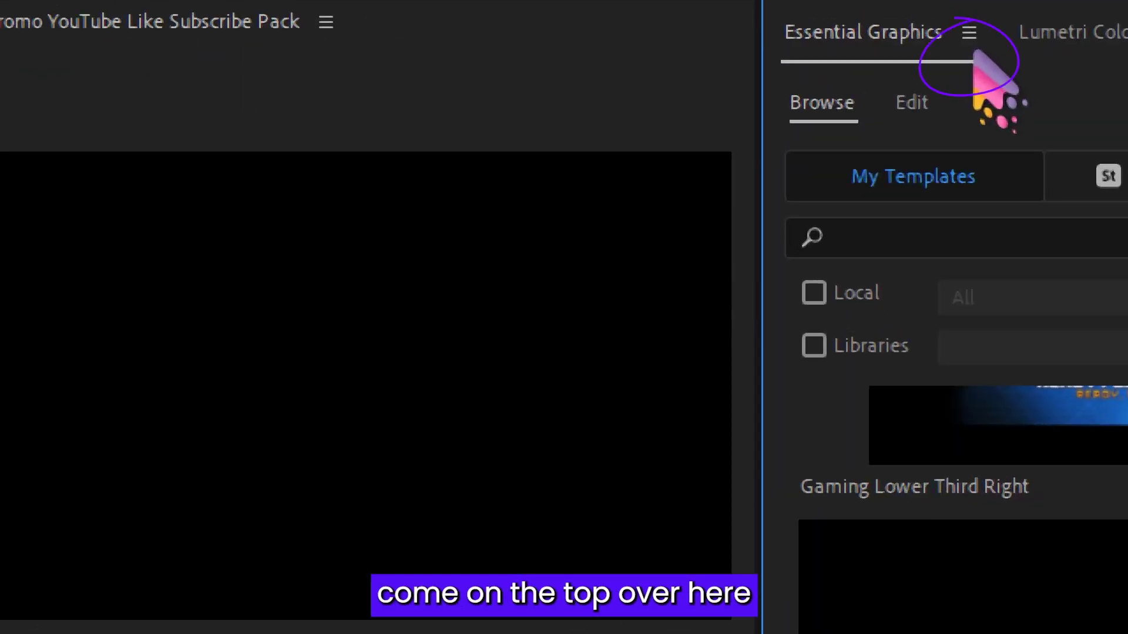
# Step: Add the YouTube Like Subscribe Pack folder under Manage Additional Folders and confirm with OK
pyautogui.click(970, 50)
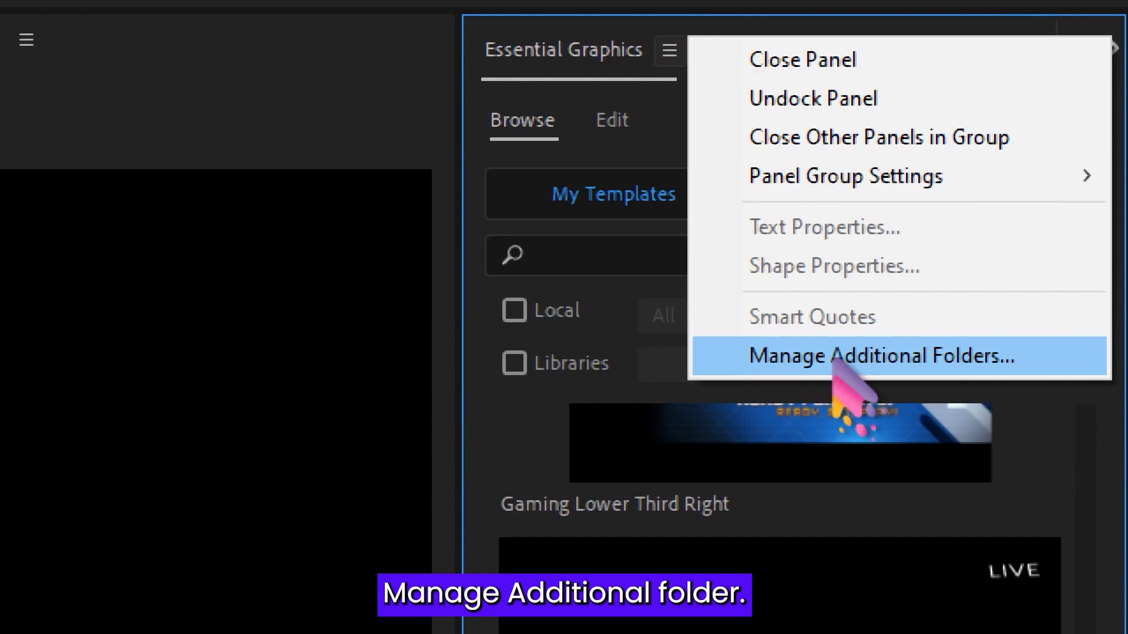
pyautogui.click(833, 359)
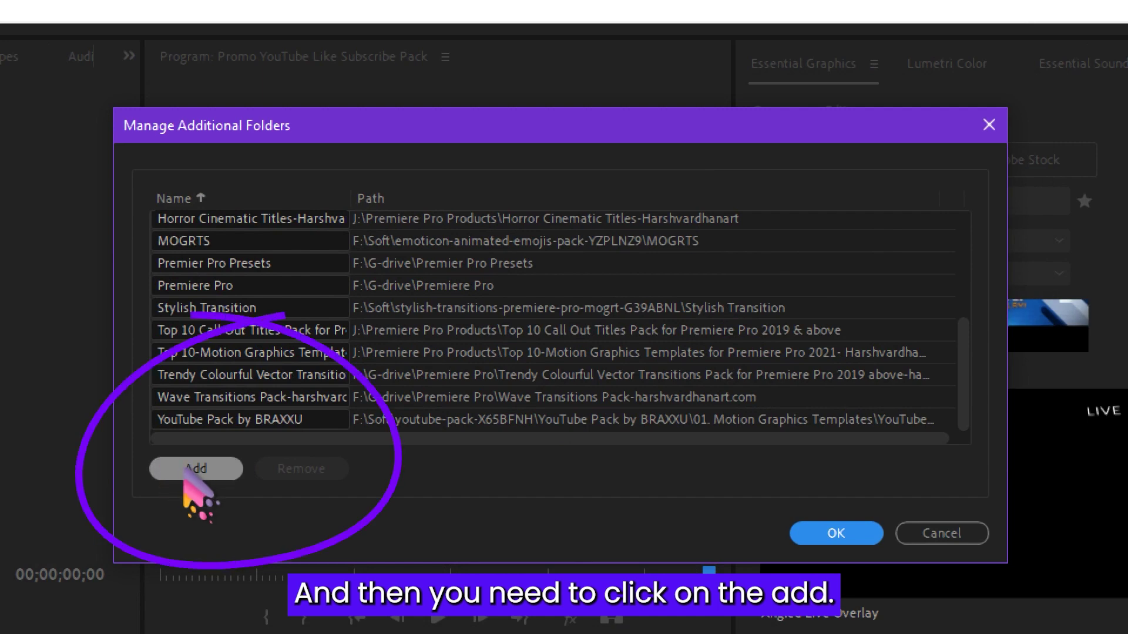
pyautogui.click(185, 468)
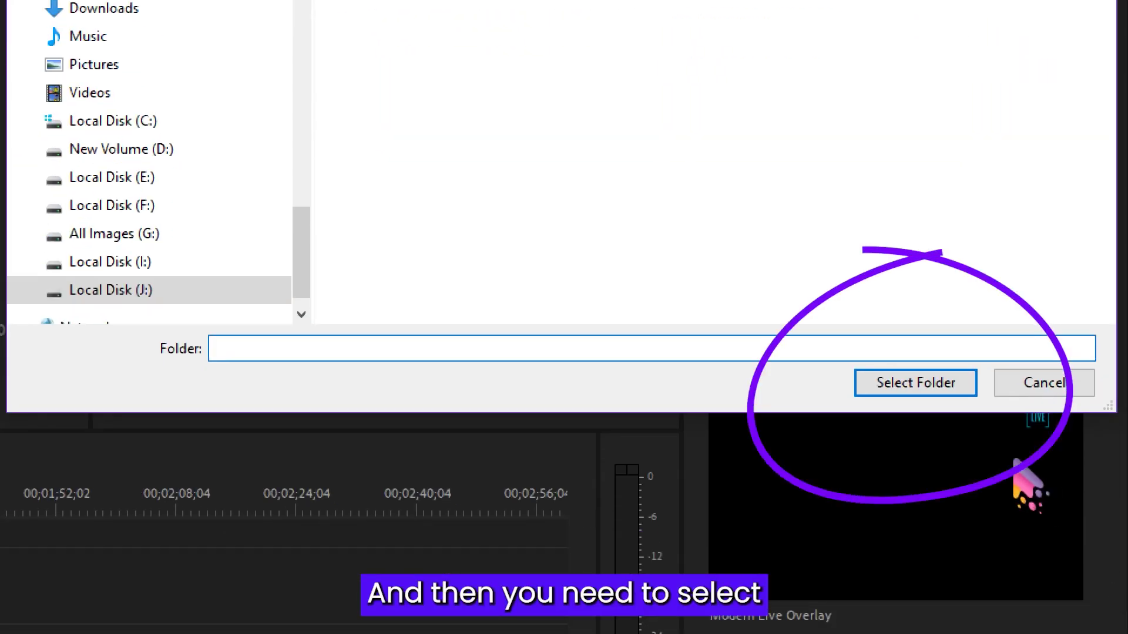
pyautogui.click(927, 389)
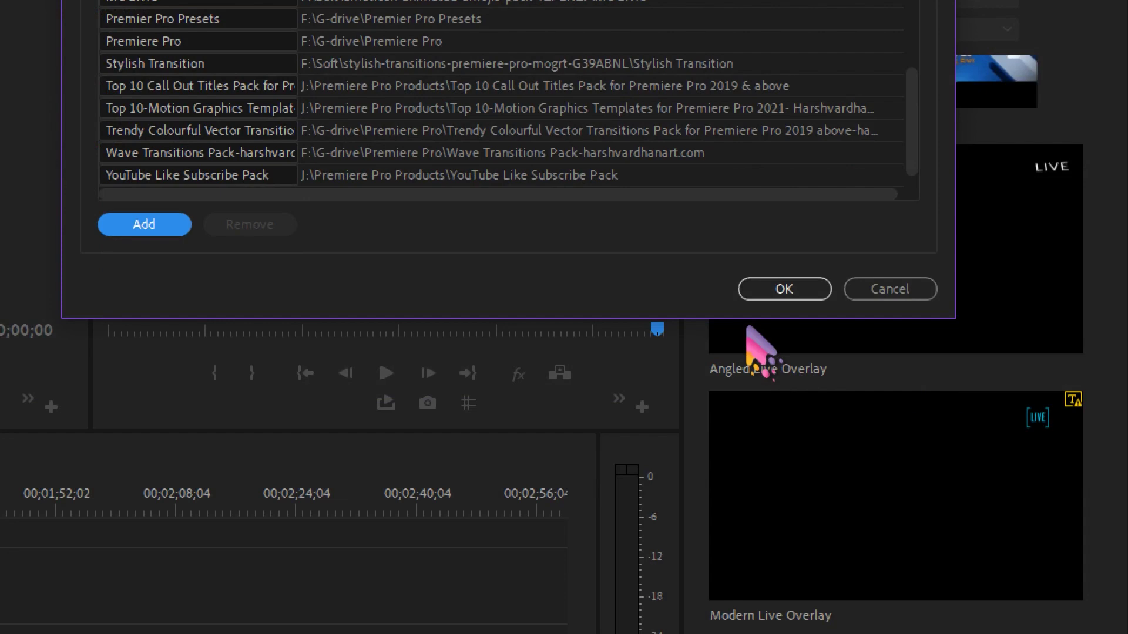
pyautogui.click(787, 291)
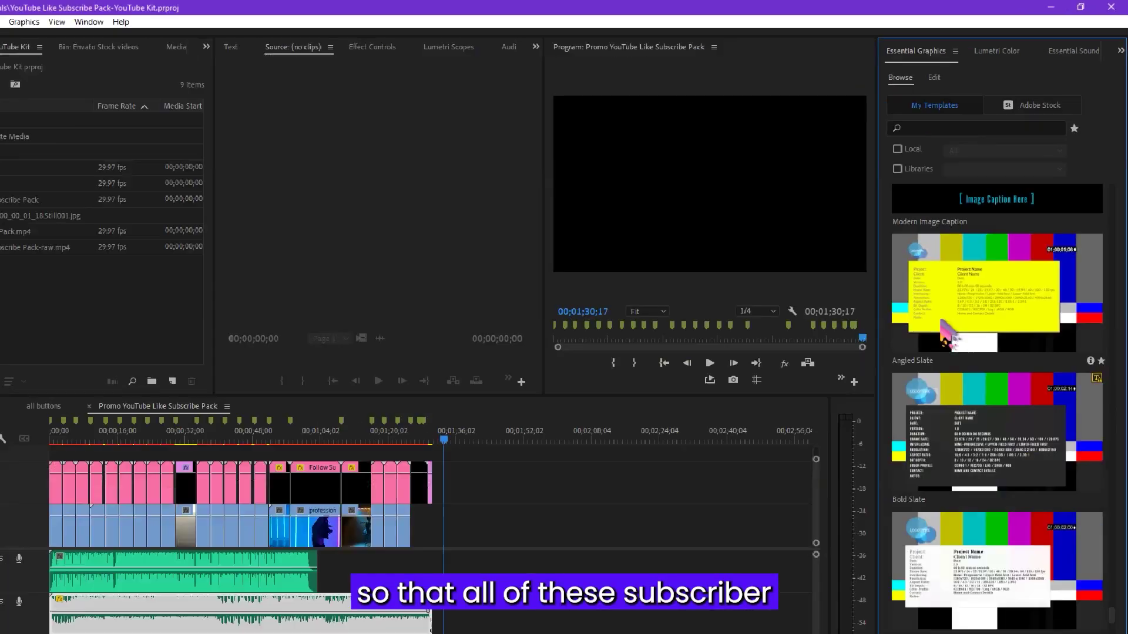
# Step: Widen the Essential Graphics panel and search the templates for 'youtube'
pyautogui.scroll(-10, 1068, 214)
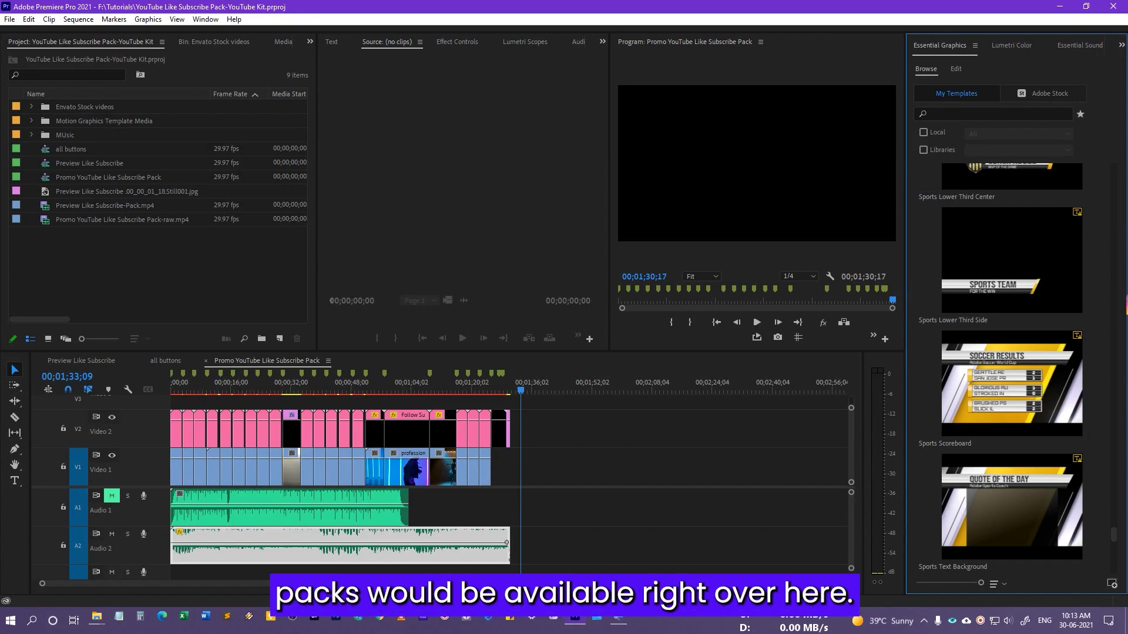
pyautogui.moveTo(1116, 540); pyautogui.dragTo(1115, 170)
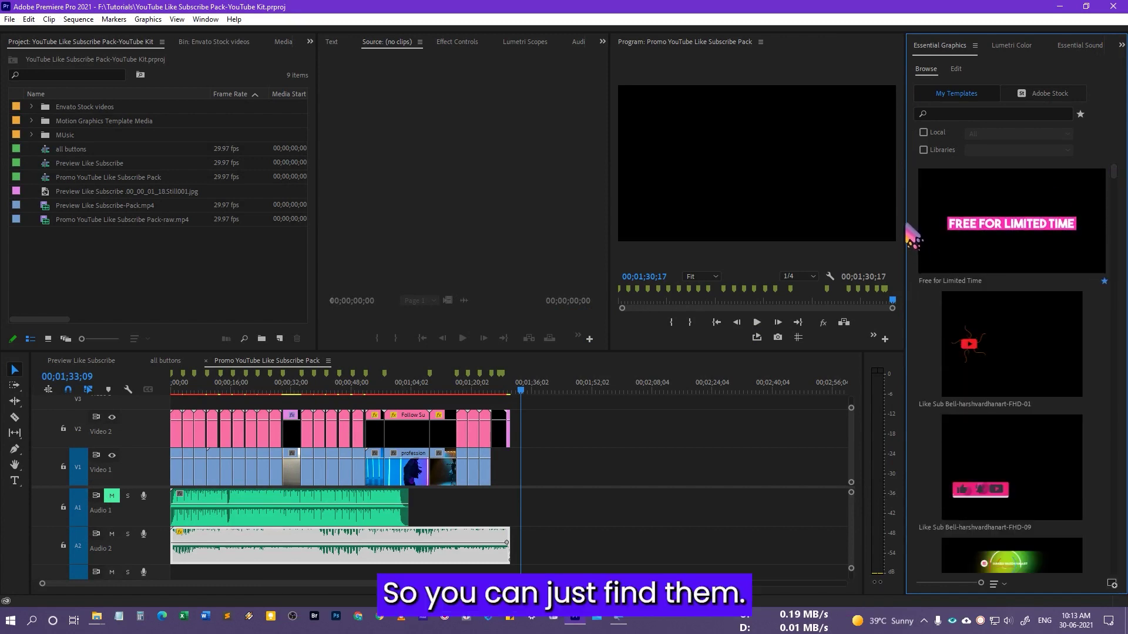
pyautogui.moveTo(905, 220); pyautogui.dragTo(757, 220)
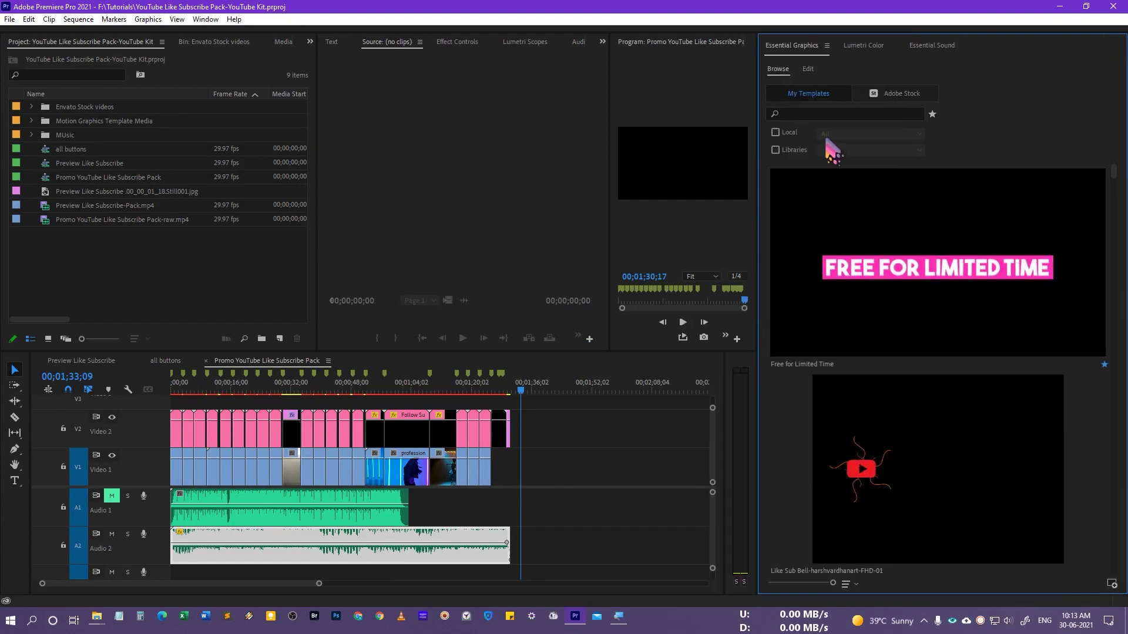
pyautogui.click(819, 114)
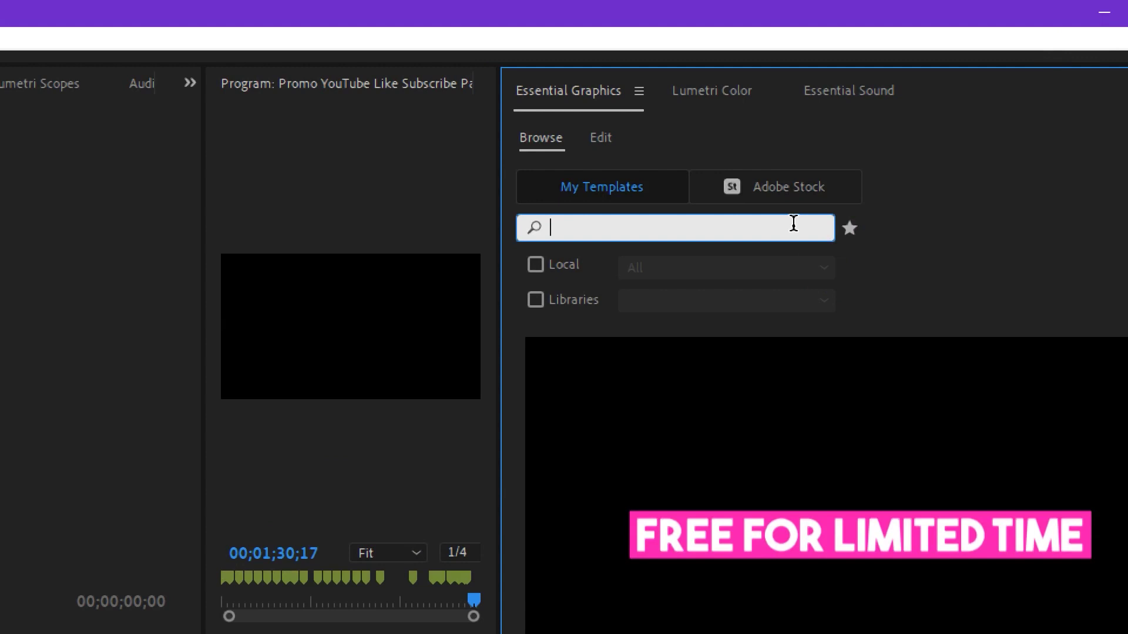
pyautogui.write('youtube')
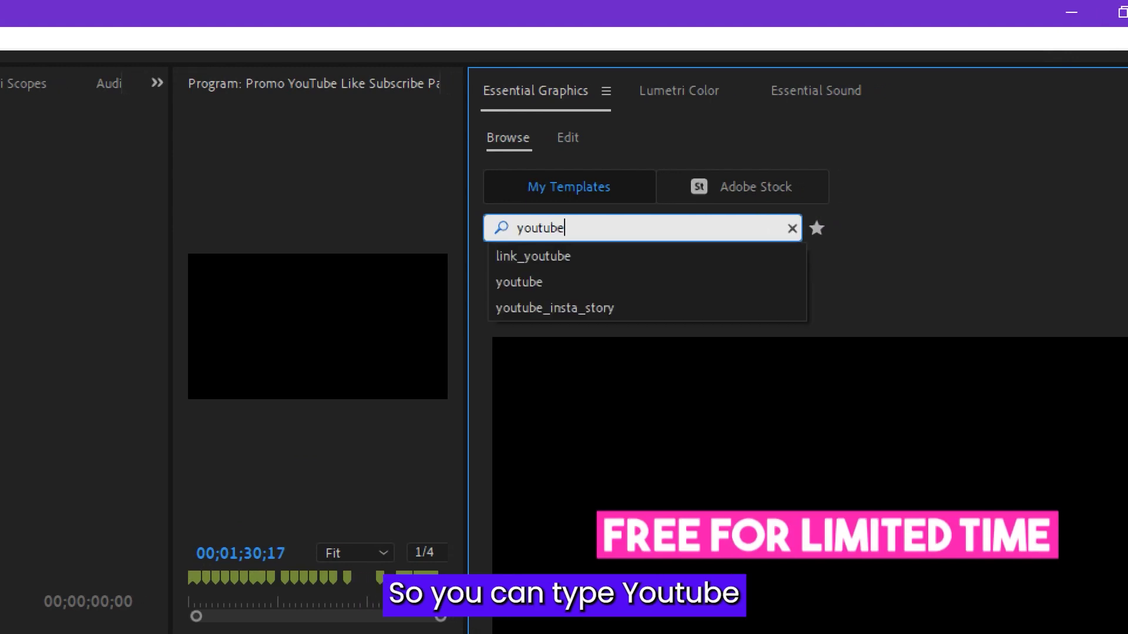
pyautogui.press('Return')
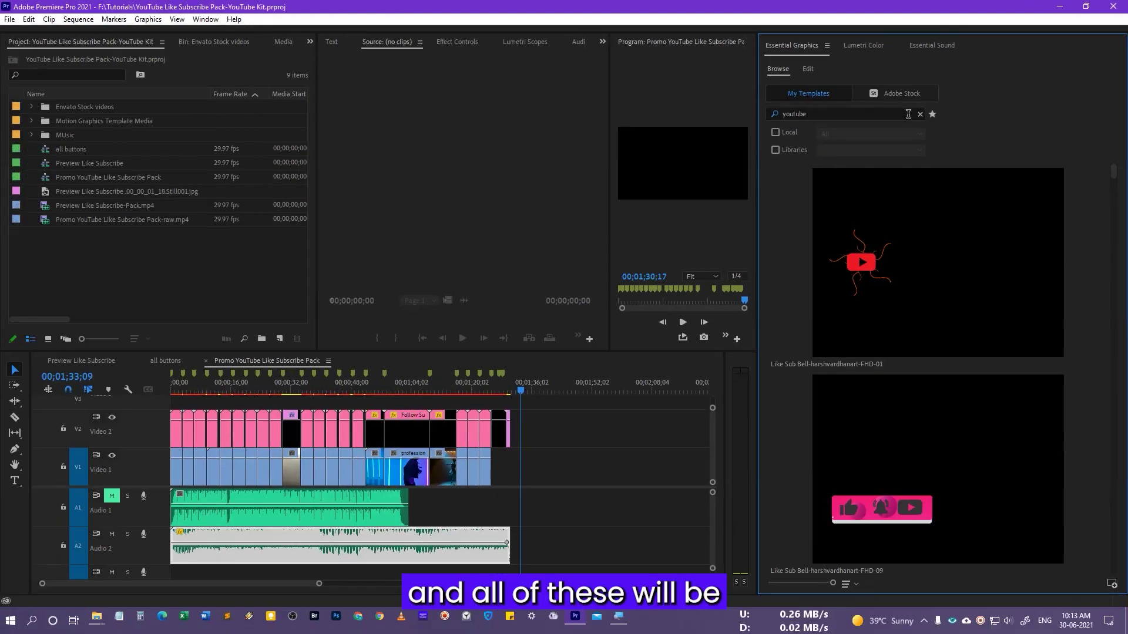
# Step: Scroll through the 'youtube' results and back up to the Like Sub Bell templates
pyautogui.scroll(-3, 916, 335)
pyautogui.scroll(-3, 924, 378)
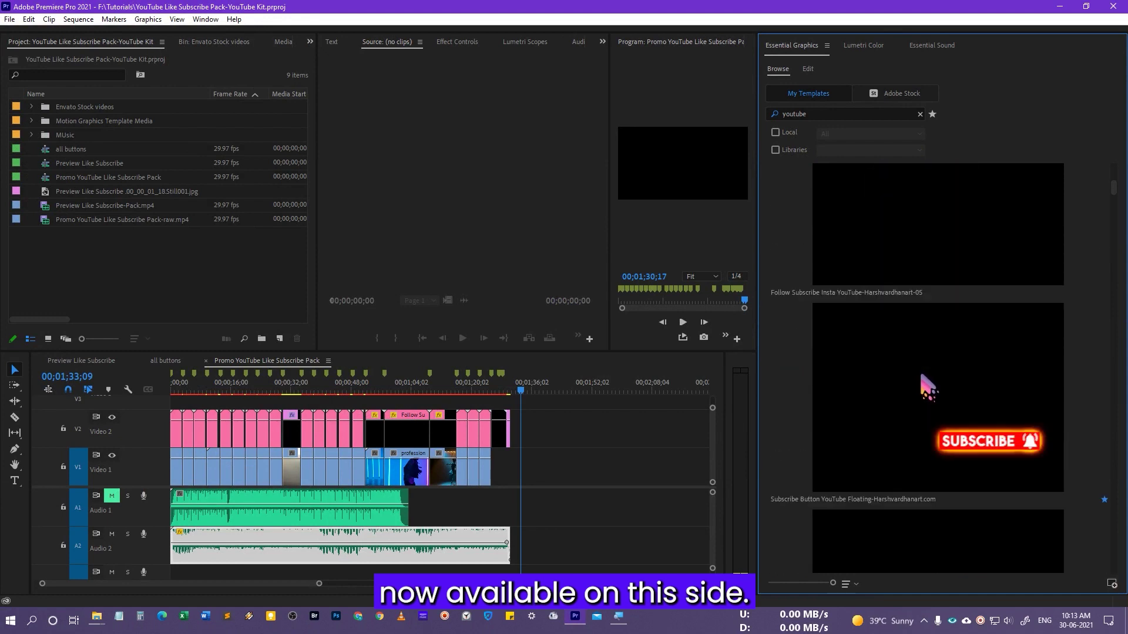
pyautogui.scroll(-2, 938, 376)
pyautogui.scroll(-2, 937, 376)
pyautogui.scroll(-2, 938, 376)
pyautogui.scroll(-2, 938, 376)
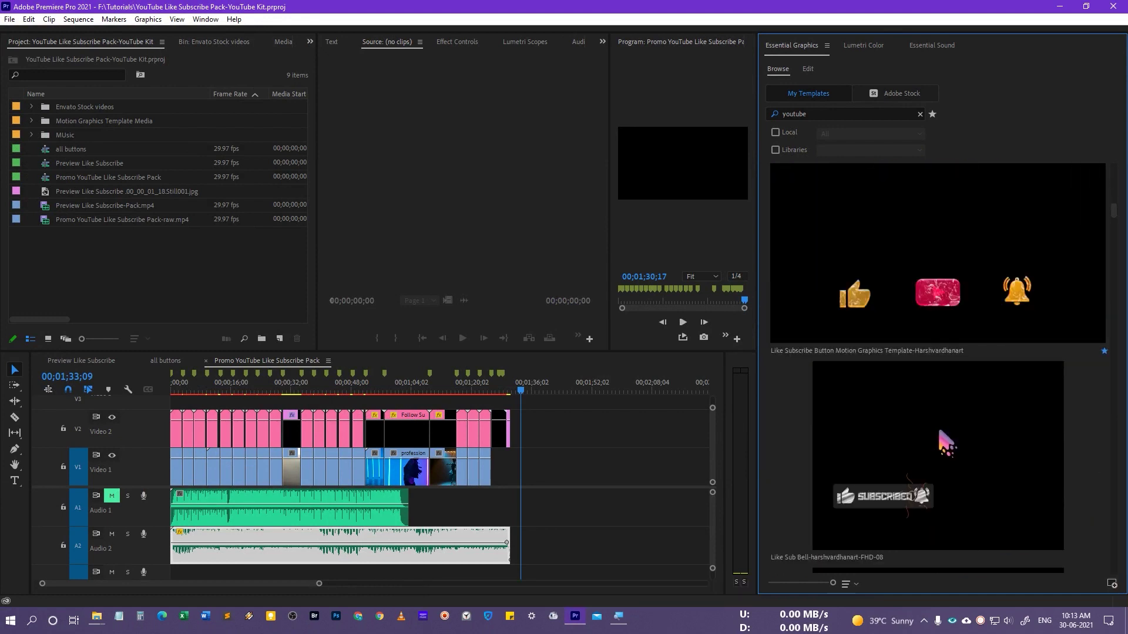
pyautogui.scroll(2, 946, 445)
pyautogui.scroll(2, 946, 444)
pyautogui.scroll(2, 946, 445)
pyautogui.scroll(2, 947, 444)
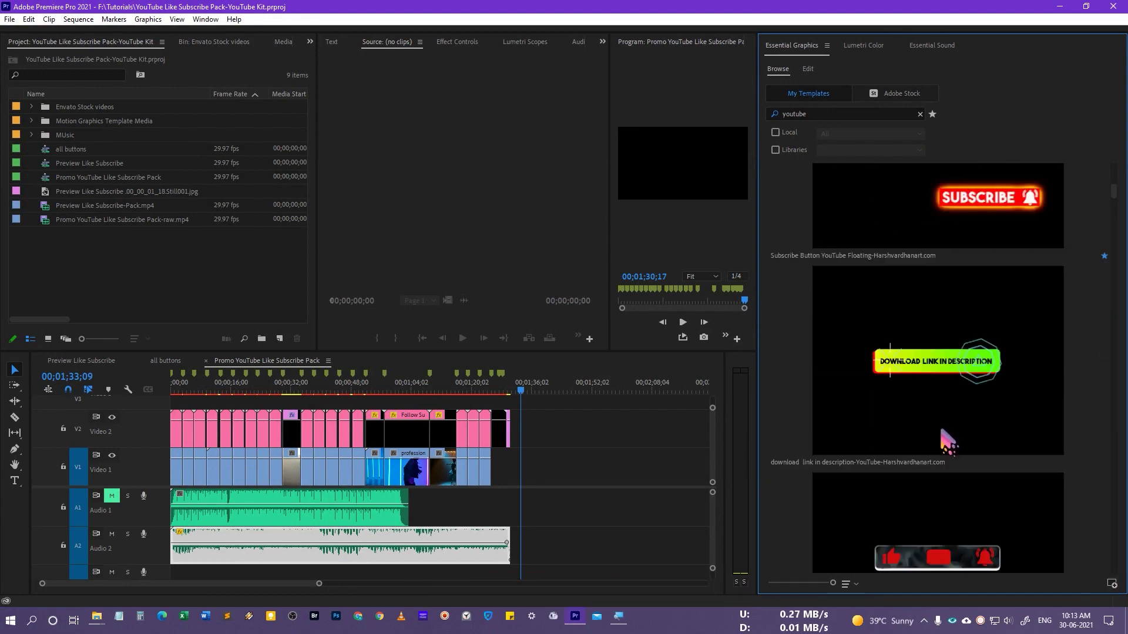
pyautogui.scroll(3, 947, 443)
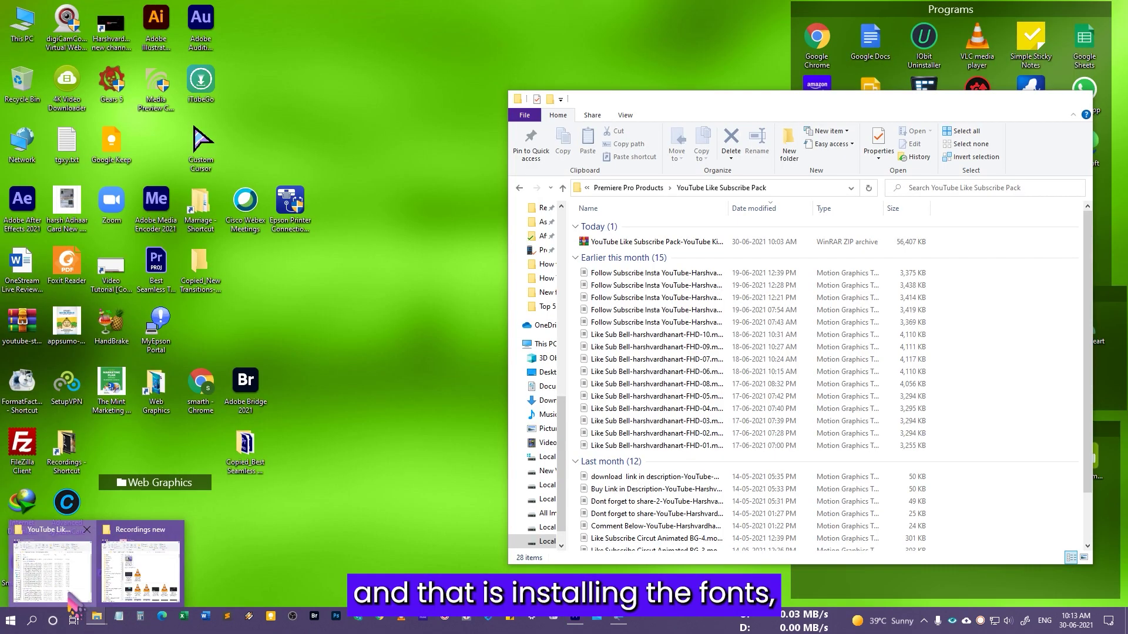
pyautogui.click(74, 593)
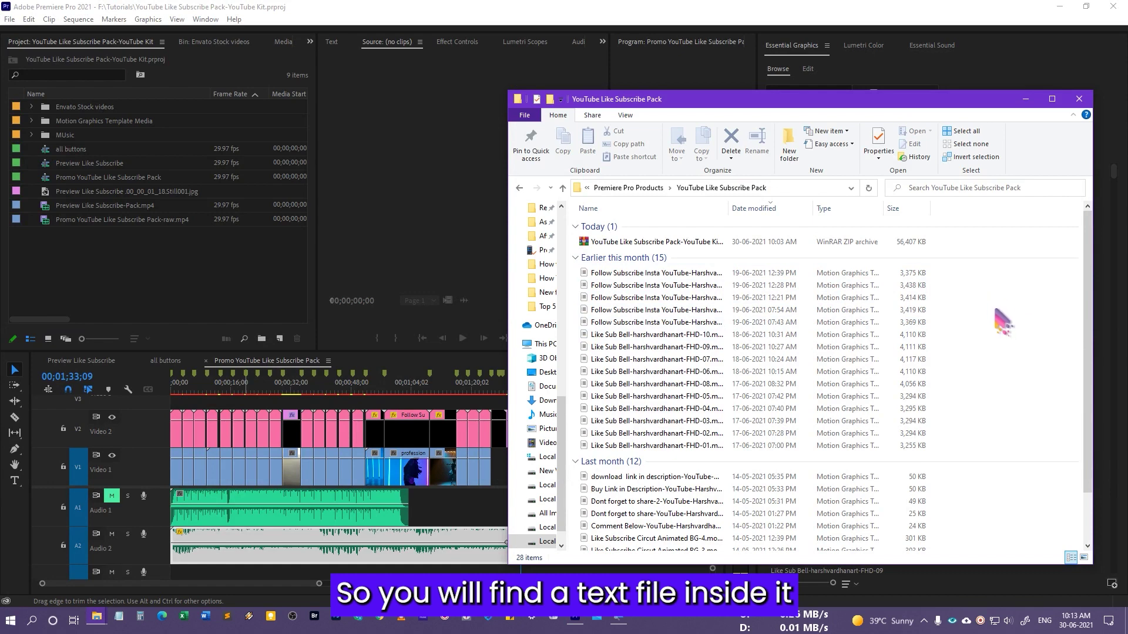
pyautogui.click(1025, 100)
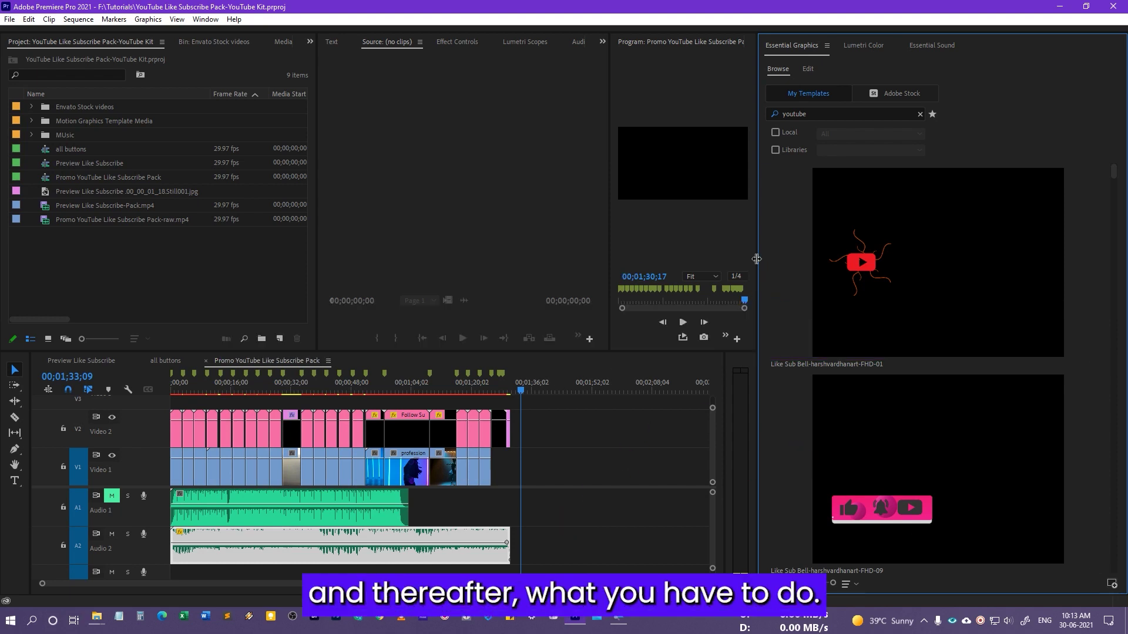
# Step: Place the Like Sub Bell-FHD-01 template on V1 after the existing clips and play it
pyautogui.moveTo(757, 259); pyautogui.dragTo(901, 259)
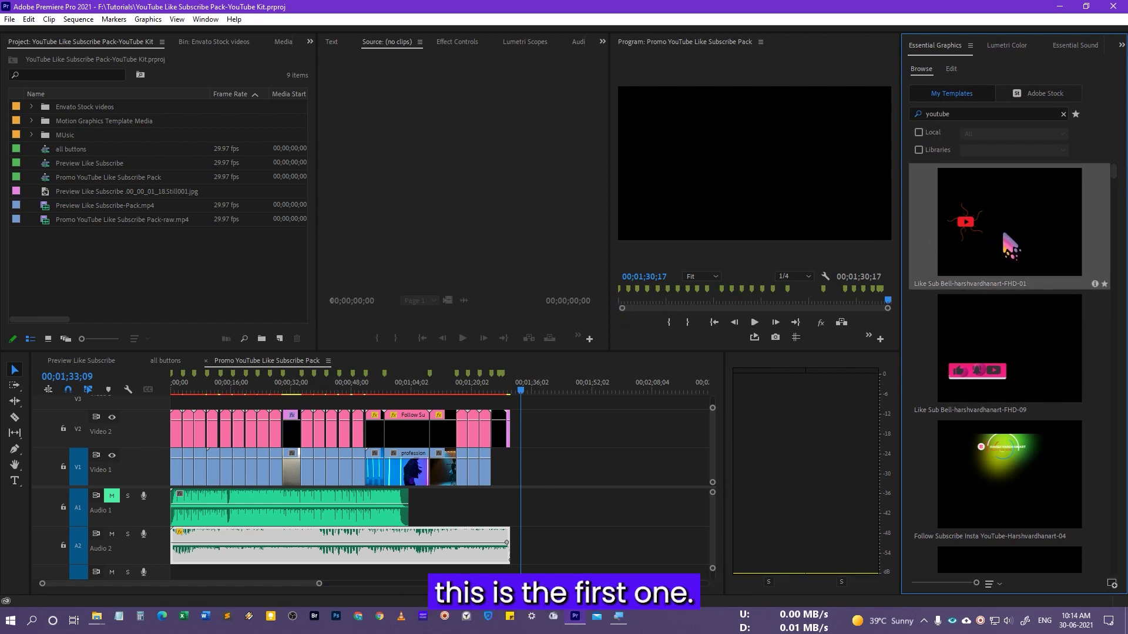
pyautogui.moveTo(1019, 238); pyautogui.dragTo(639, 426)
pyautogui.moveTo(585, 470); pyautogui.dragTo(585, 470)
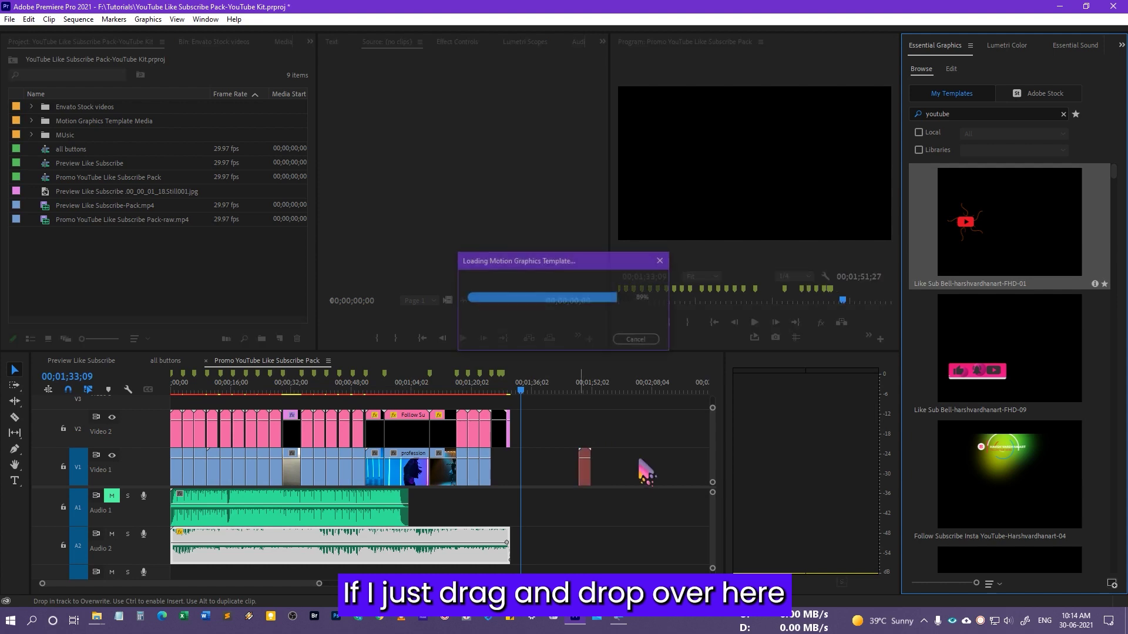
pyautogui.press('Down')
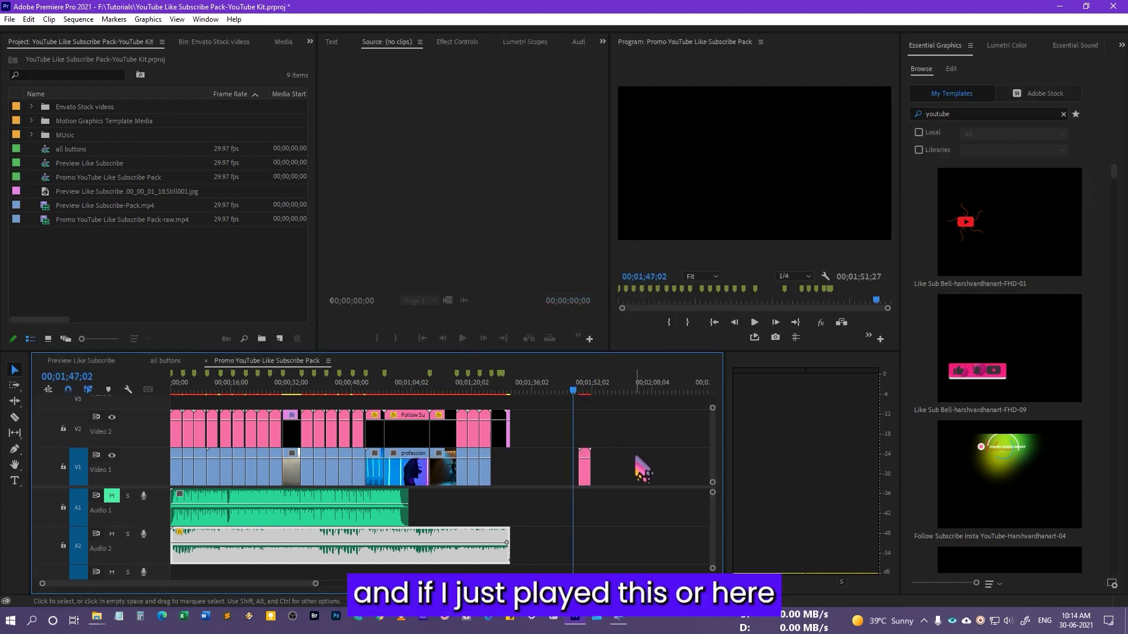
pyautogui.press('space')
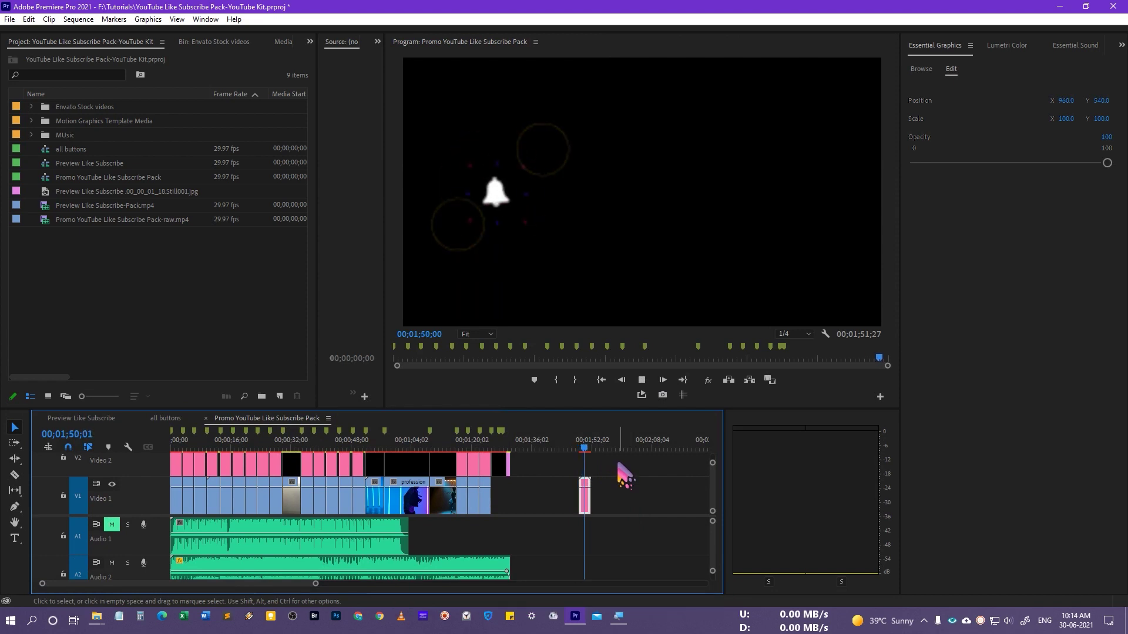
# Step: Stop playback and move the bell graphic to position 1366, 588 at scale 67
pyautogui.press('space')
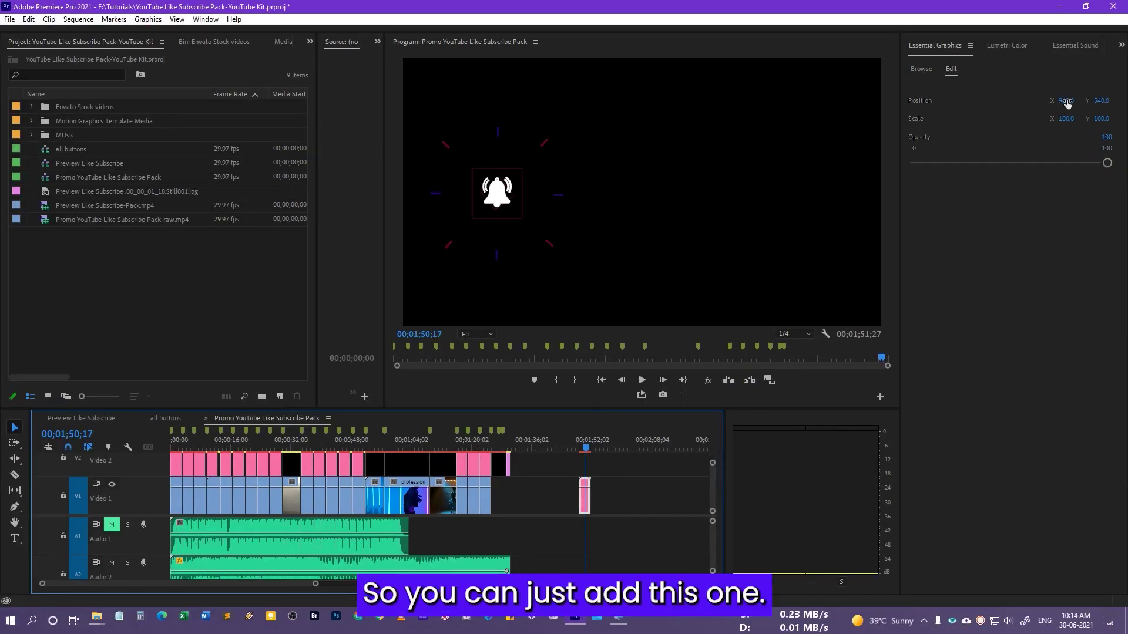
pyautogui.moveTo(1066, 101); pyautogui.dragTo(951, 101)
pyautogui.moveTo(1068, 101); pyautogui.dragTo(988, 101)
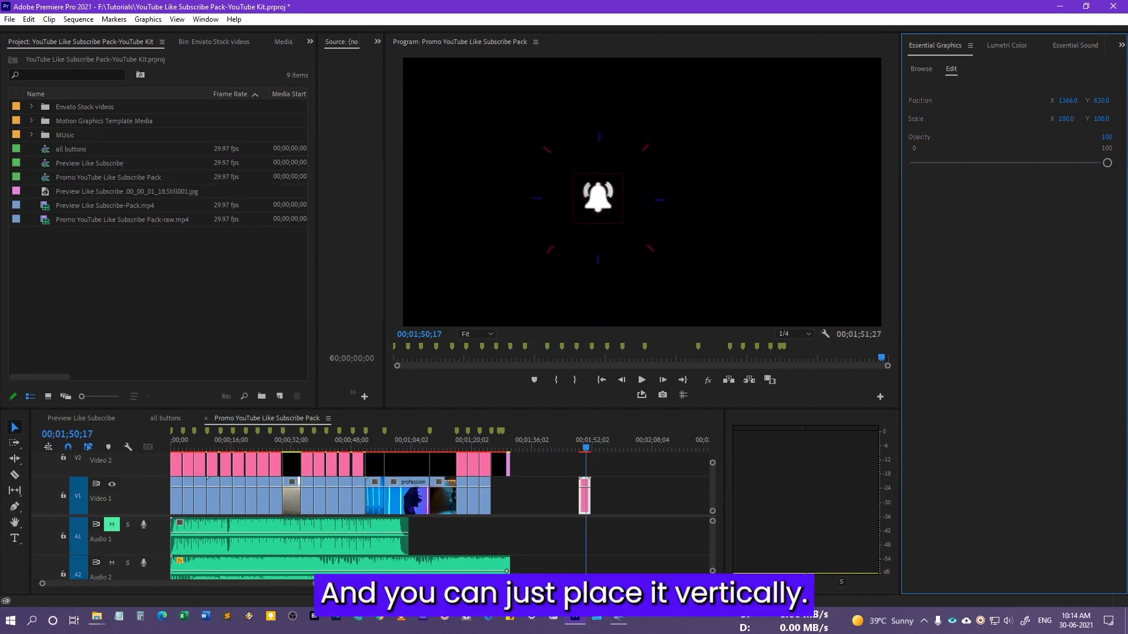
pyautogui.moveTo(1101, 101)
pyautogui.mouseDown()
pyautogui.moveTo(1071, 101)
pyautogui.moveTo(1078, 119)
pyautogui.moveTo(1099, 119)
pyautogui.mouseUp()
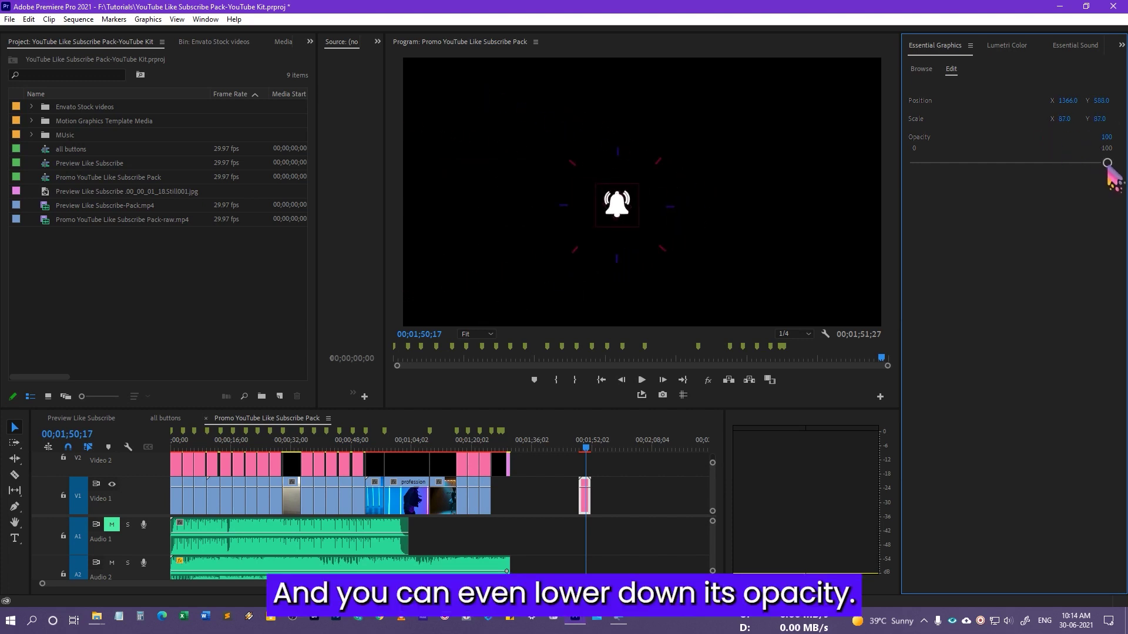
# Step: Lower the bell's opacity, then place Like Sub Bell-FHD-09 after it on V1 and preview it
pyautogui.moveTo(1108, 162); pyautogui.dragTo(1000, 163)
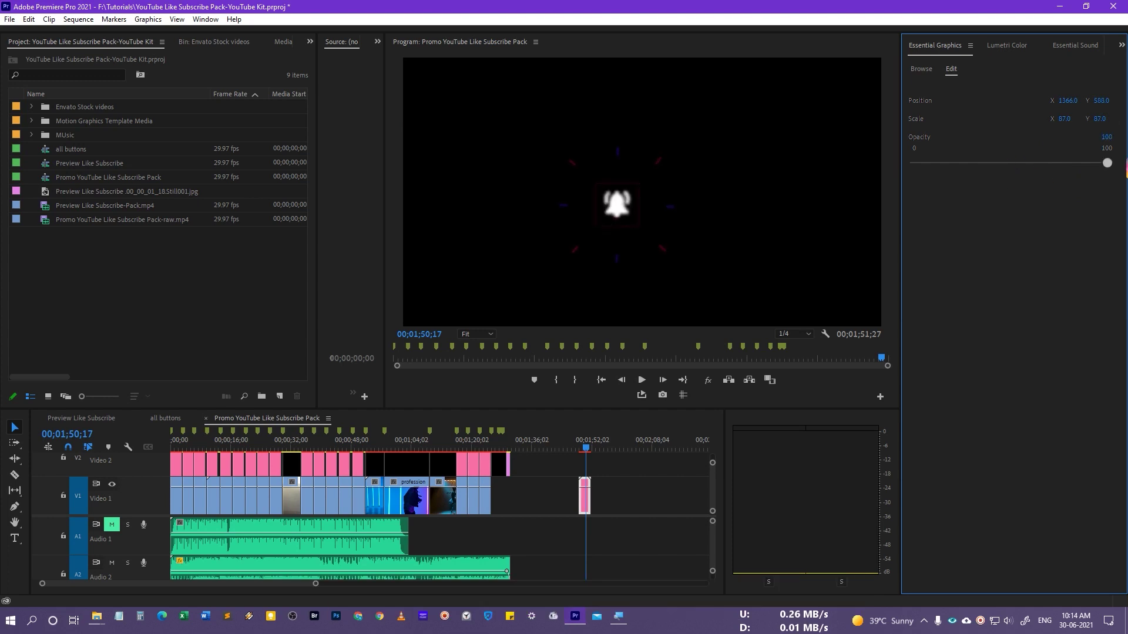
pyautogui.click(600, 448)
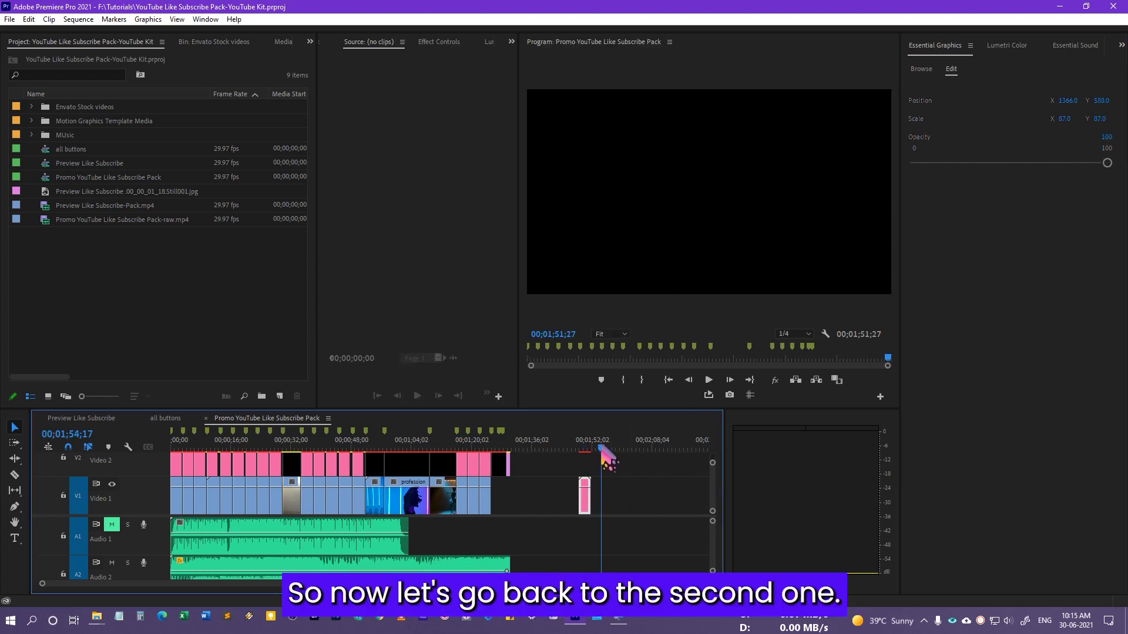
pyautogui.click(921, 68)
pyautogui.moveTo(1006, 381); pyautogui.dragTo(824, 388)
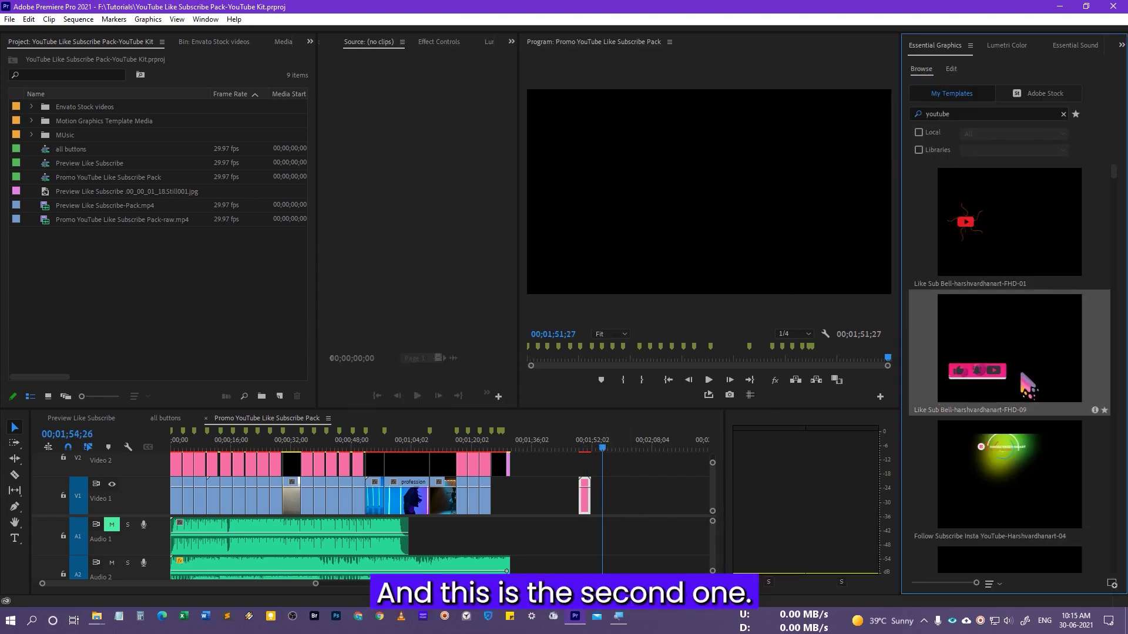
pyautogui.moveTo(618, 492); pyautogui.dragTo(623, 492)
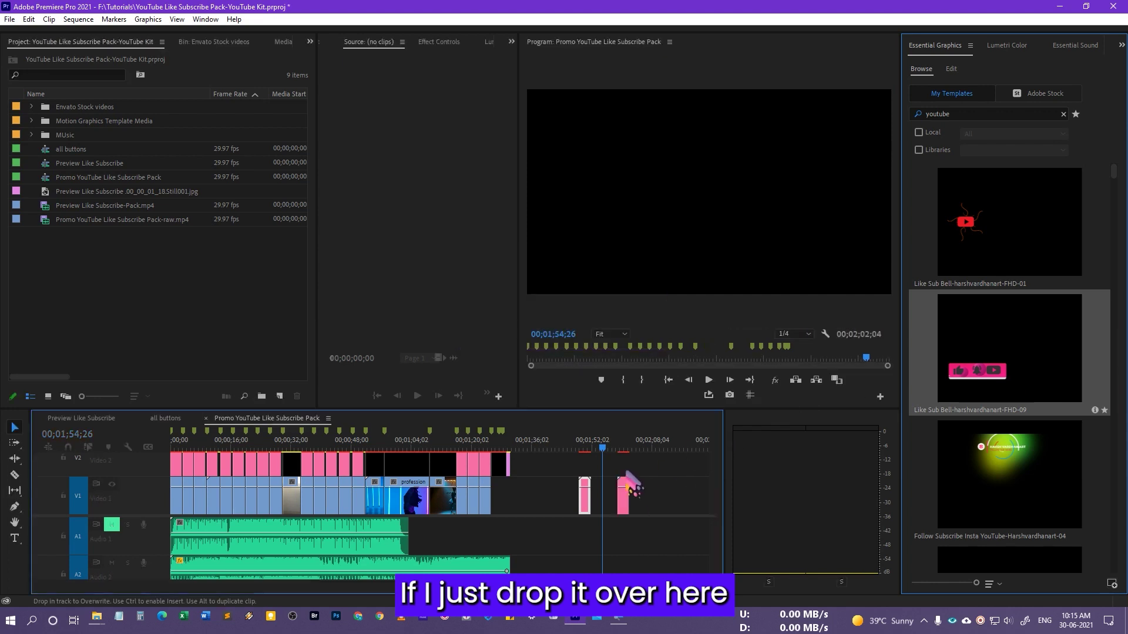
pyautogui.press('space')
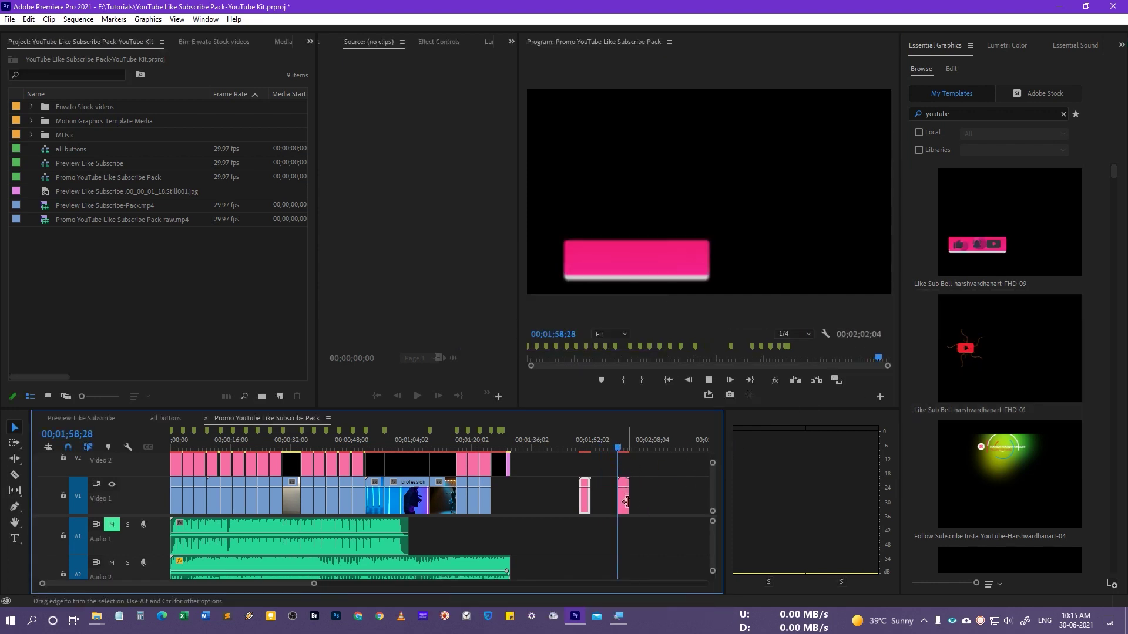
pyautogui.click(625, 501)
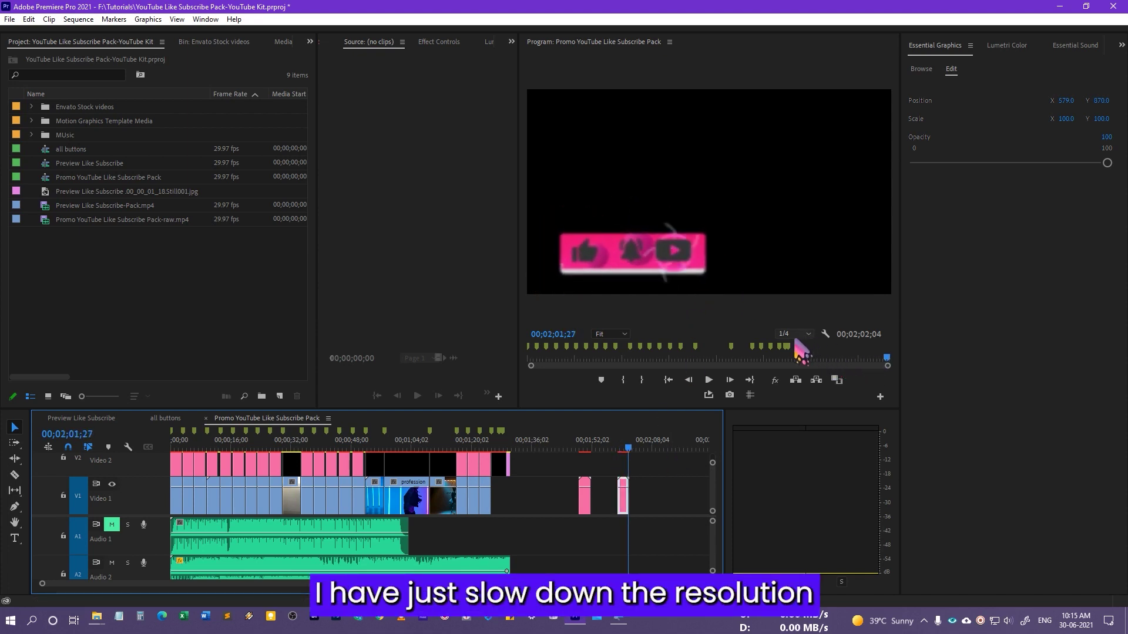
# Step: Place Follow Subscribe Insta YouTube-04 on V1 after the pink clip, select it and play it
pyautogui.click(921, 70)
pyautogui.scroll(-2, 1022, 392)
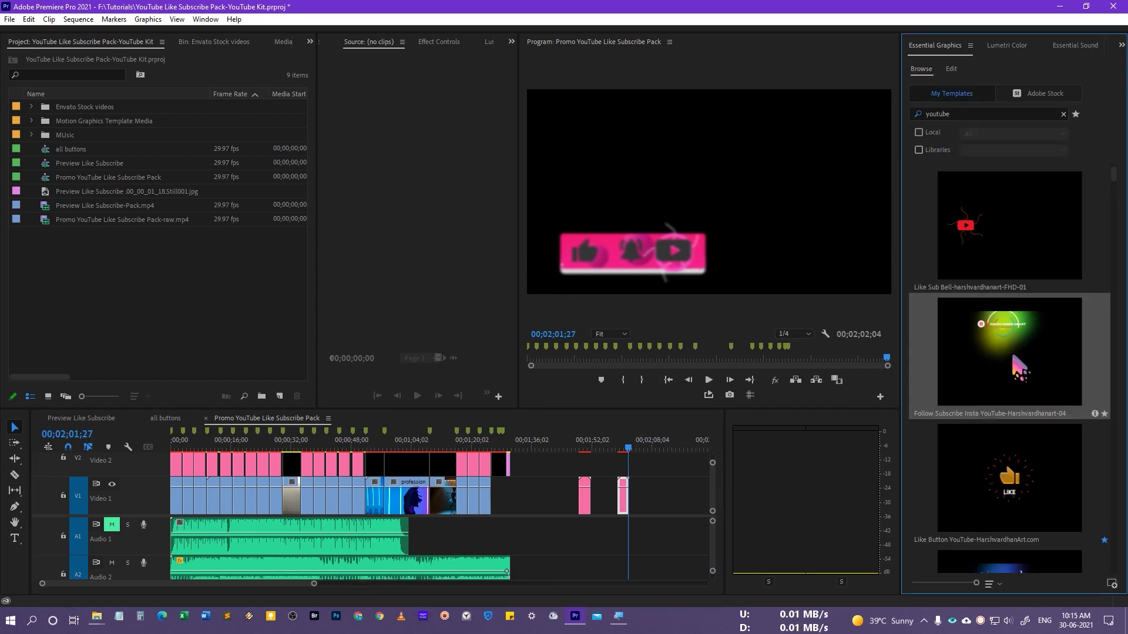
pyautogui.moveTo(1010, 352)
pyautogui.mouseDown()
pyautogui.moveTo(652, 487)
pyautogui.moveTo(658, 473)
pyautogui.mouseUp()
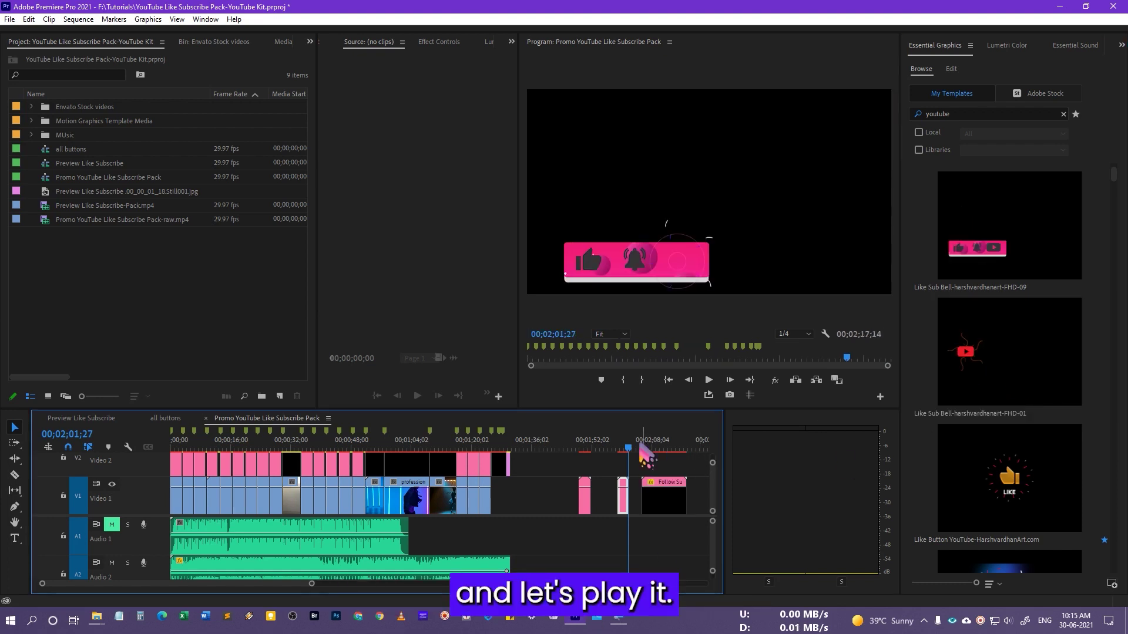
pyautogui.click(658, 490)
pyautogui.press('space')
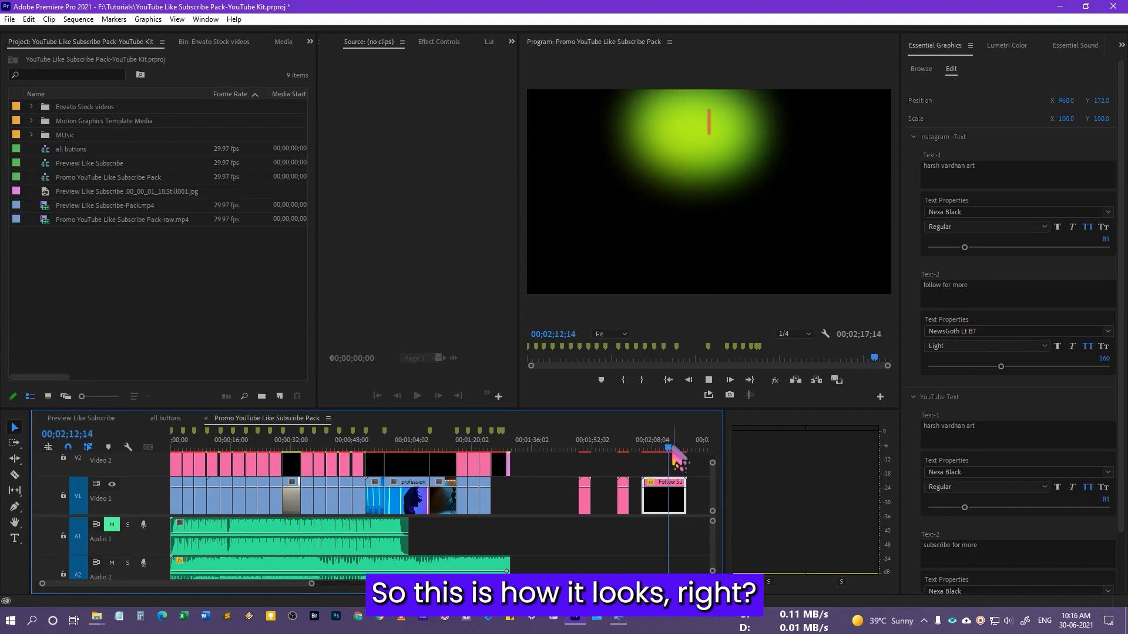
# Step: Clear the Instagram Text-1 line for 'your insta handle', keeping the Nexa Black font
pyautogui.moveTo(673, 450); pyautogui.dragTo(650, 450)
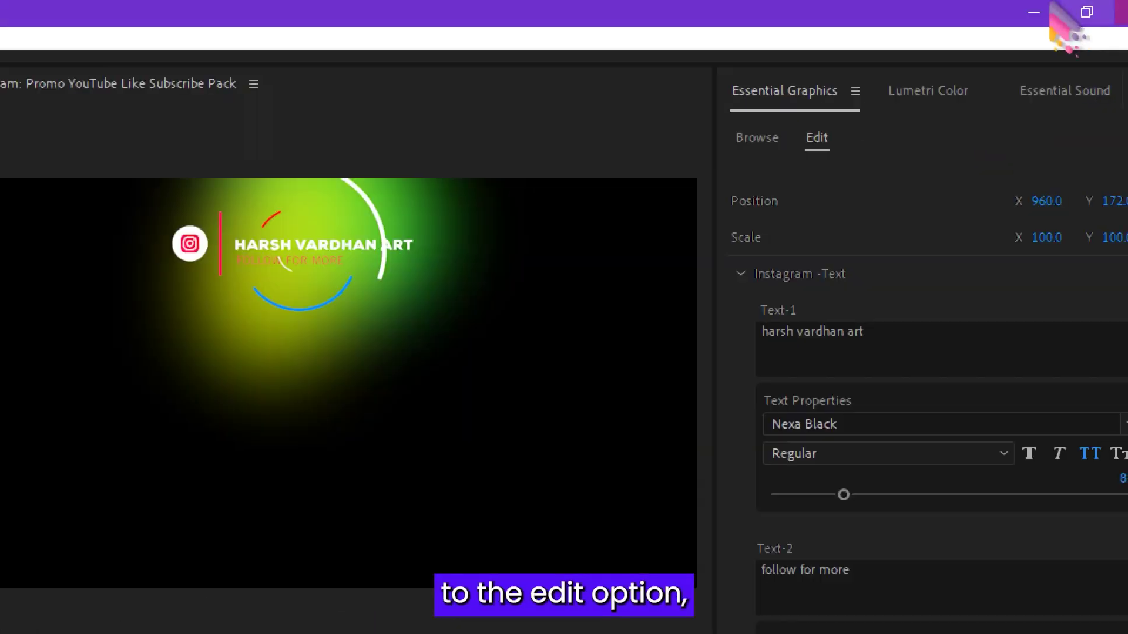
pyautogui.click(871, 358)
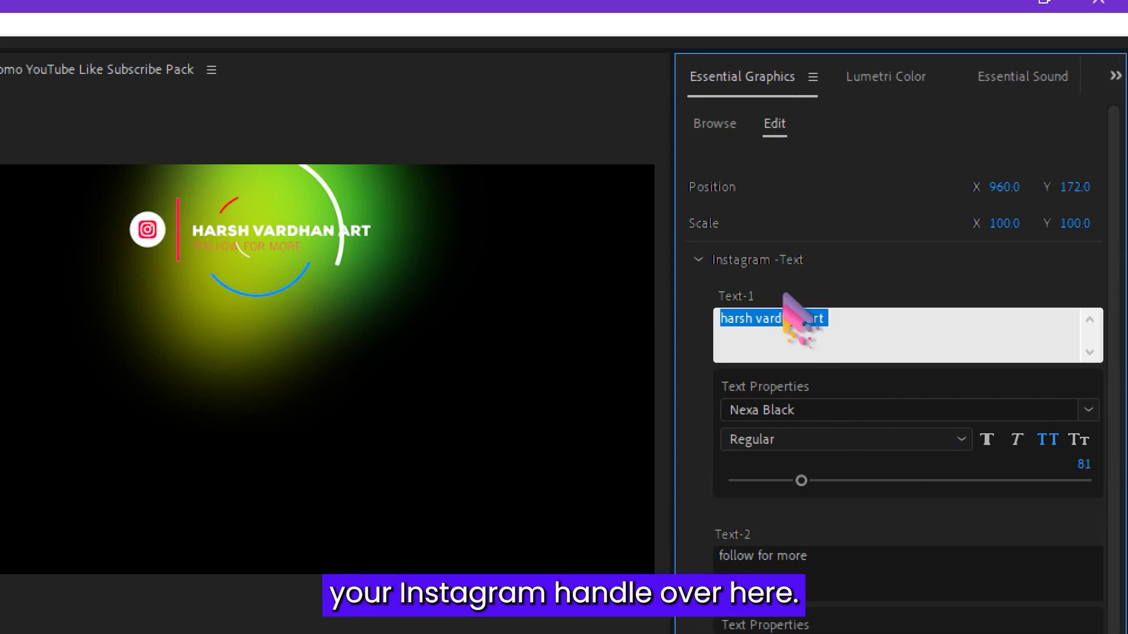
pyautogui.press('BackSpace')
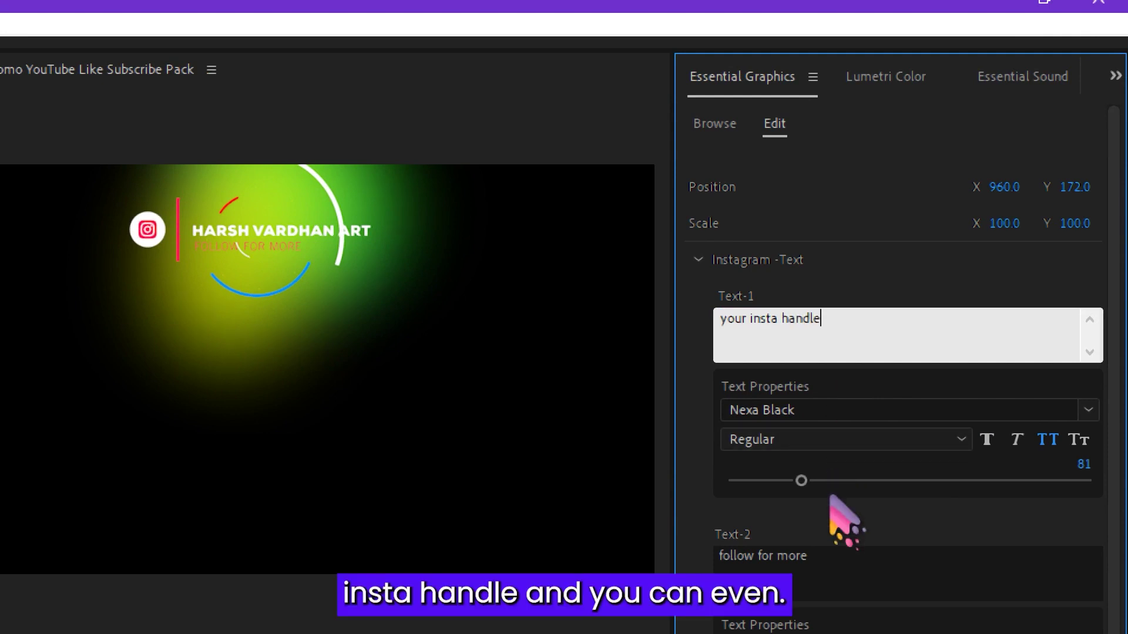
pyautogui.moveTo(1119, 264); pyautogui.dragTo(1120, 341)
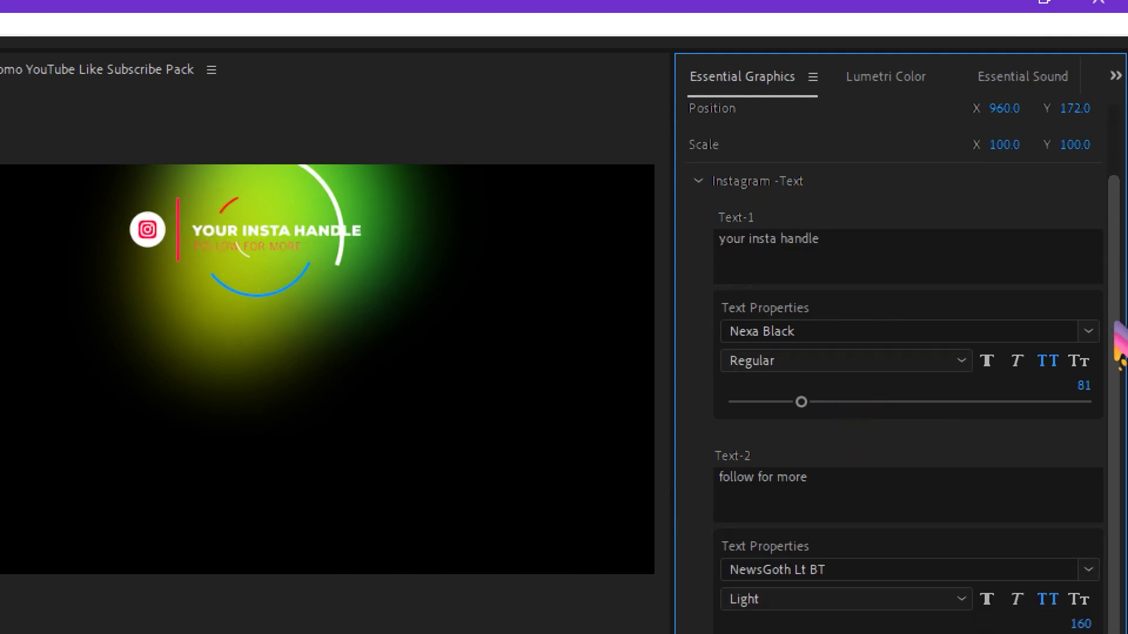
pyautogui.scroll(-1, 817, 320)
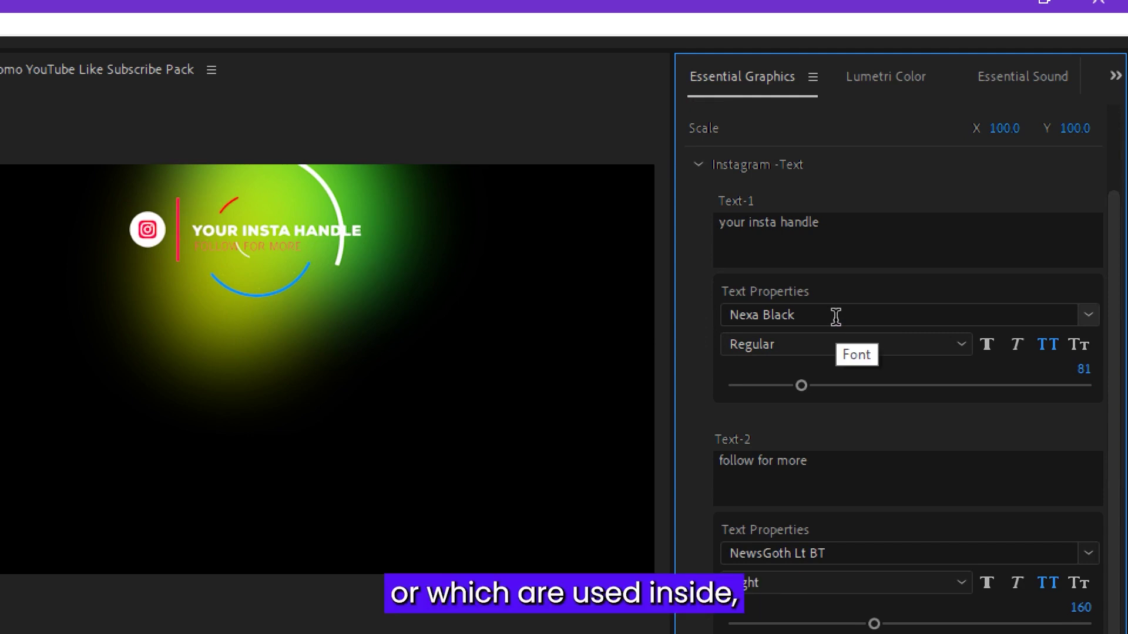
pyautogui.click(1093, 317)
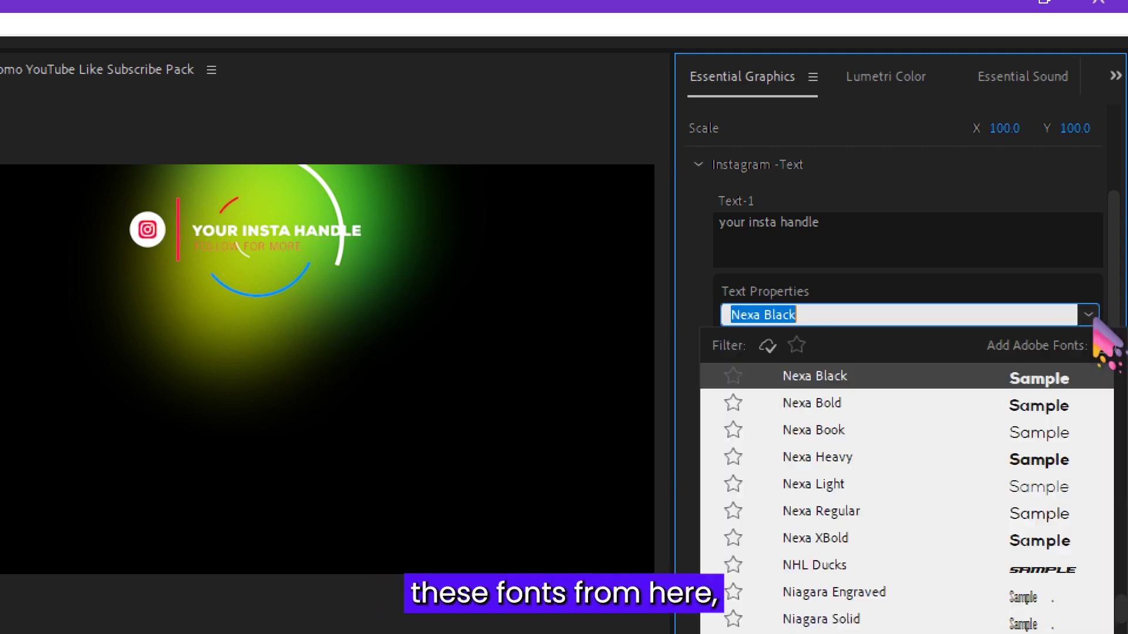
pyautogui.click(1083, 308)
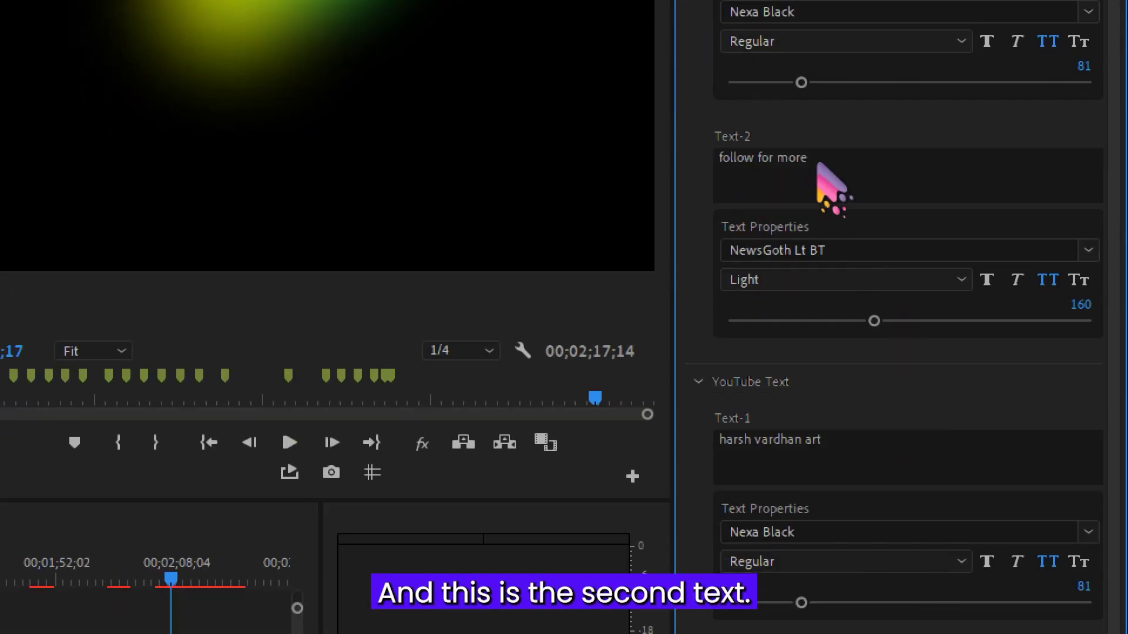
# Step: Replace the YouTube Text-1 channel name with 'your channel name' and commit the edit
pyautogui.click(830, 179)
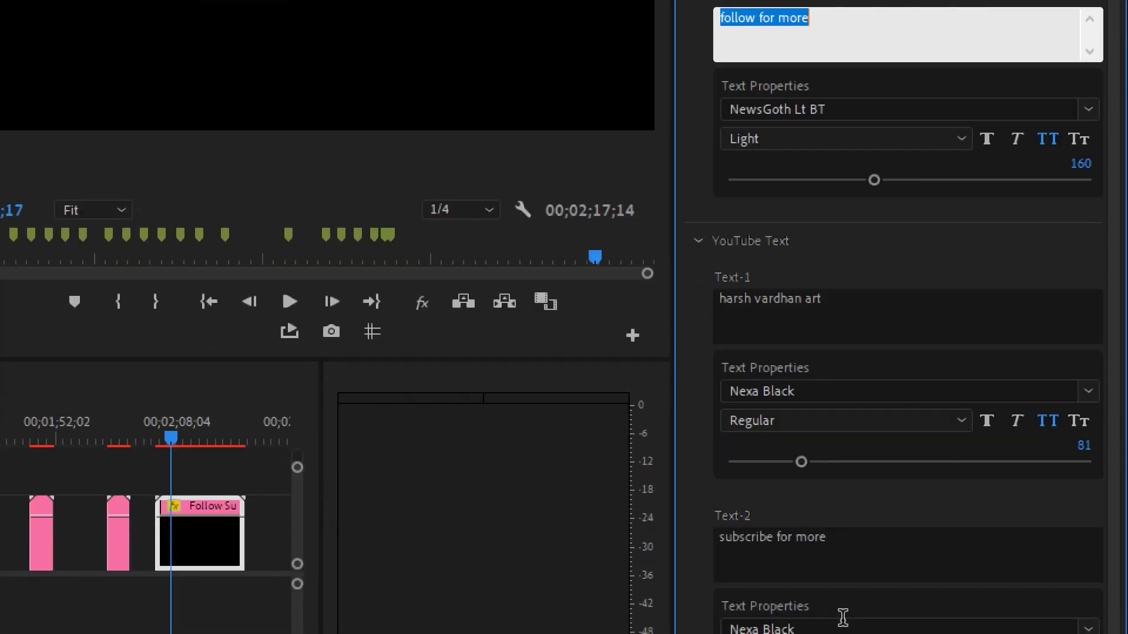
pyautogui.click(775, 303)
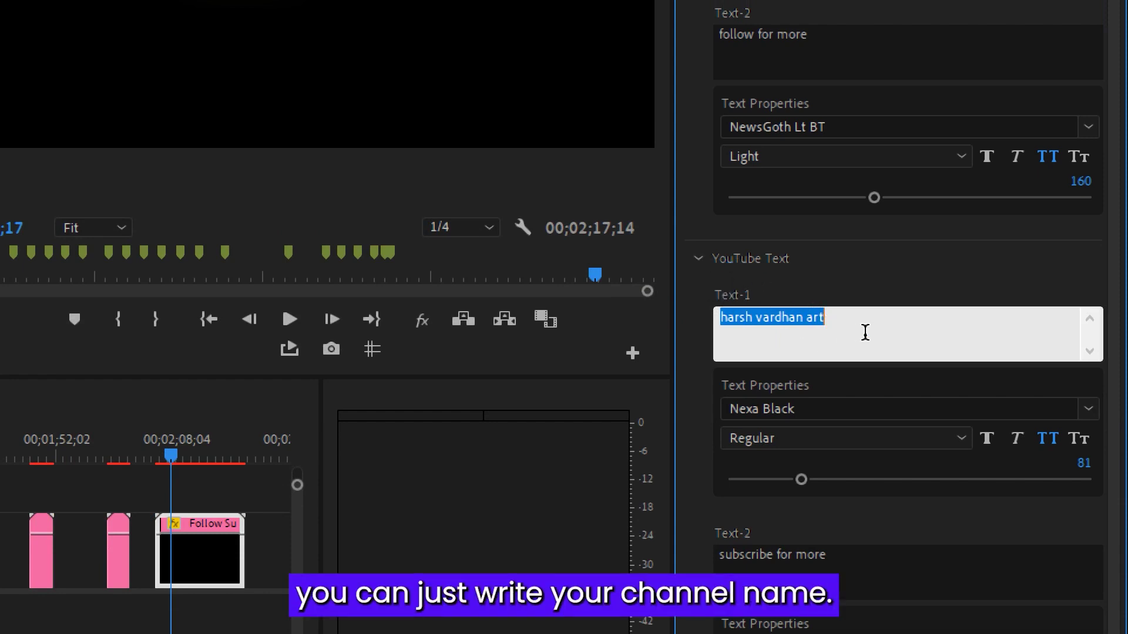
pyautogui.write('your chann')
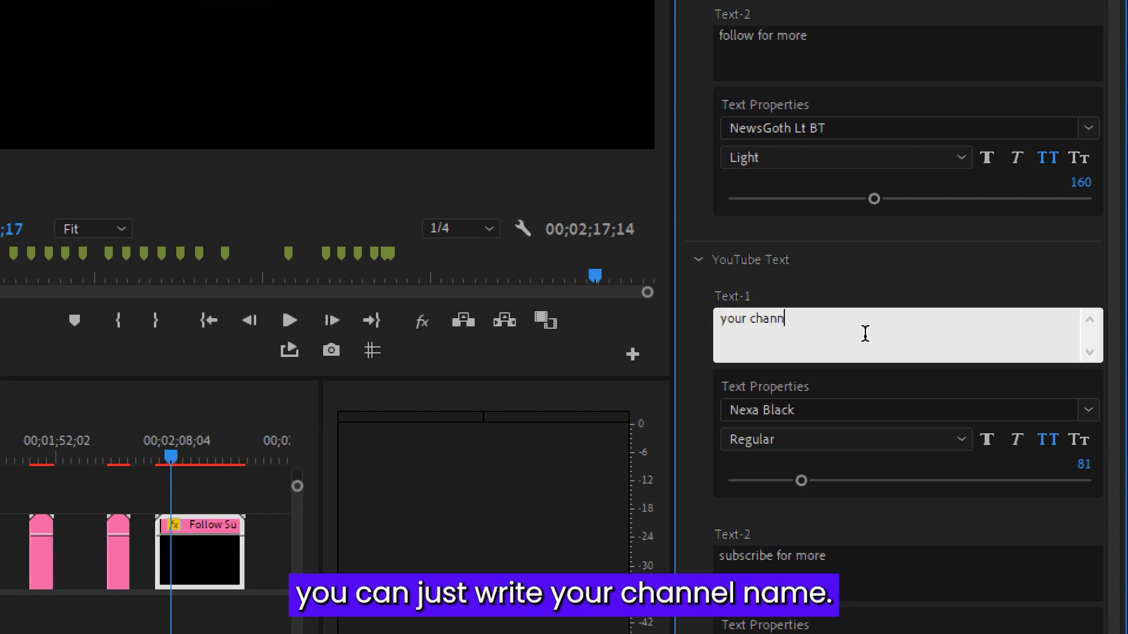
pyautogui.write('el name')
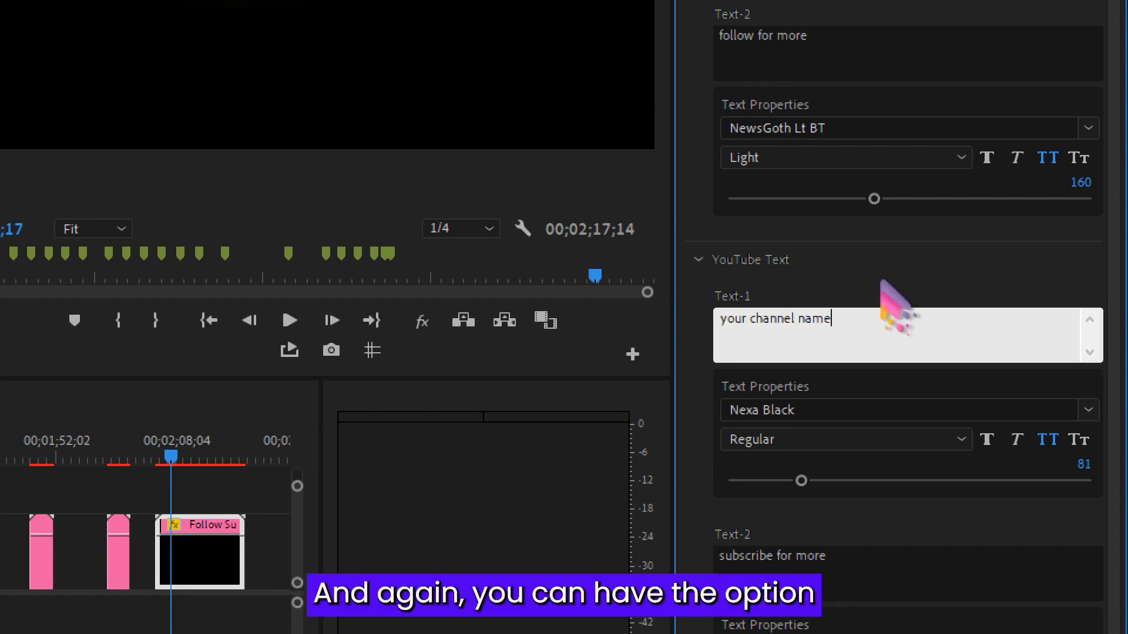
pyautogui.click(873, 370)
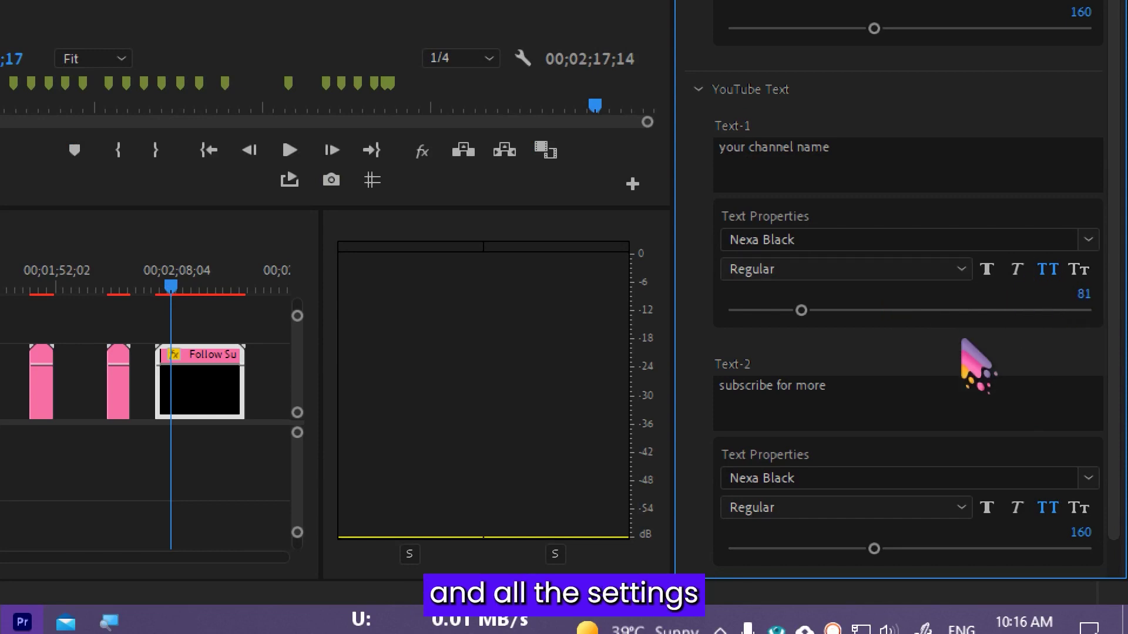
pyautogui.click(845, 396)
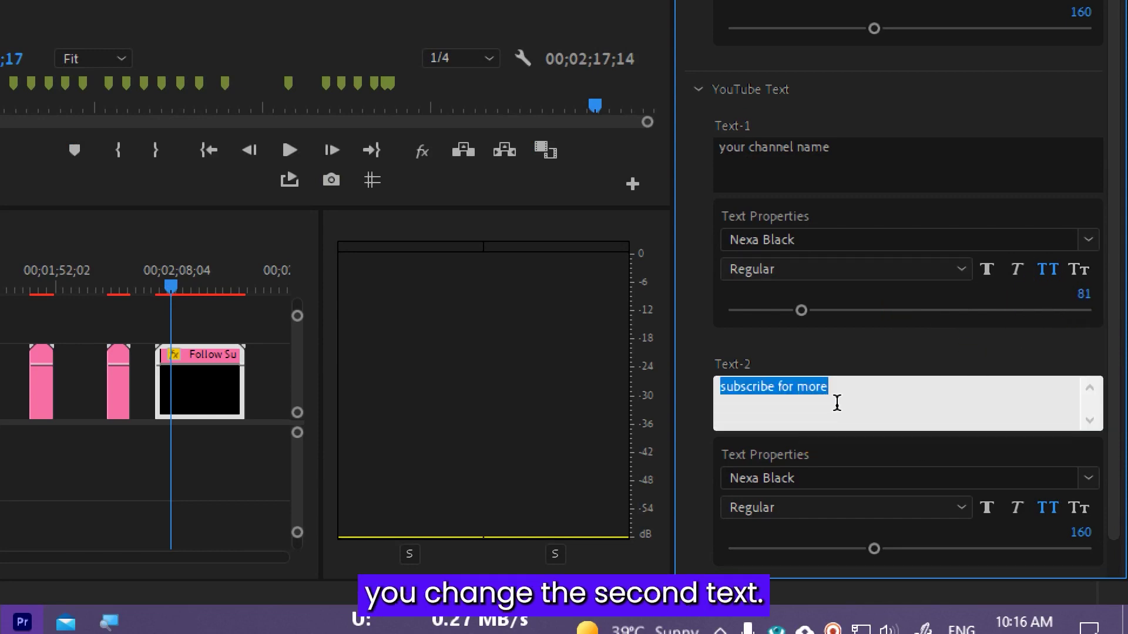
pyautogui.scroll(-1, 1125, 564)
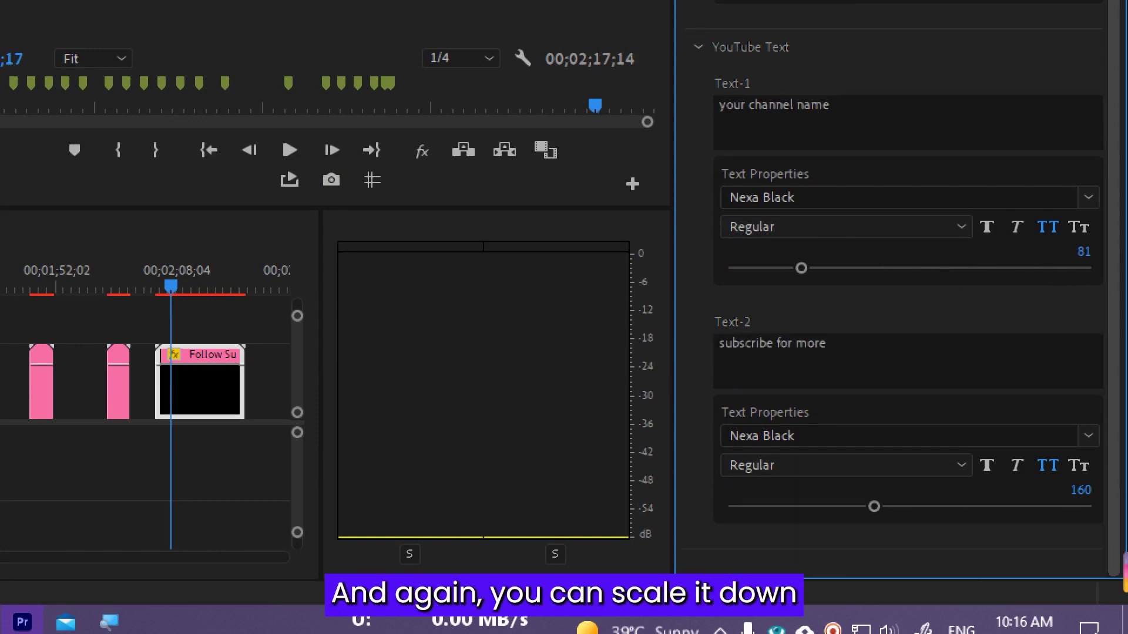
pyautogui.scroll(3, 905, 294)
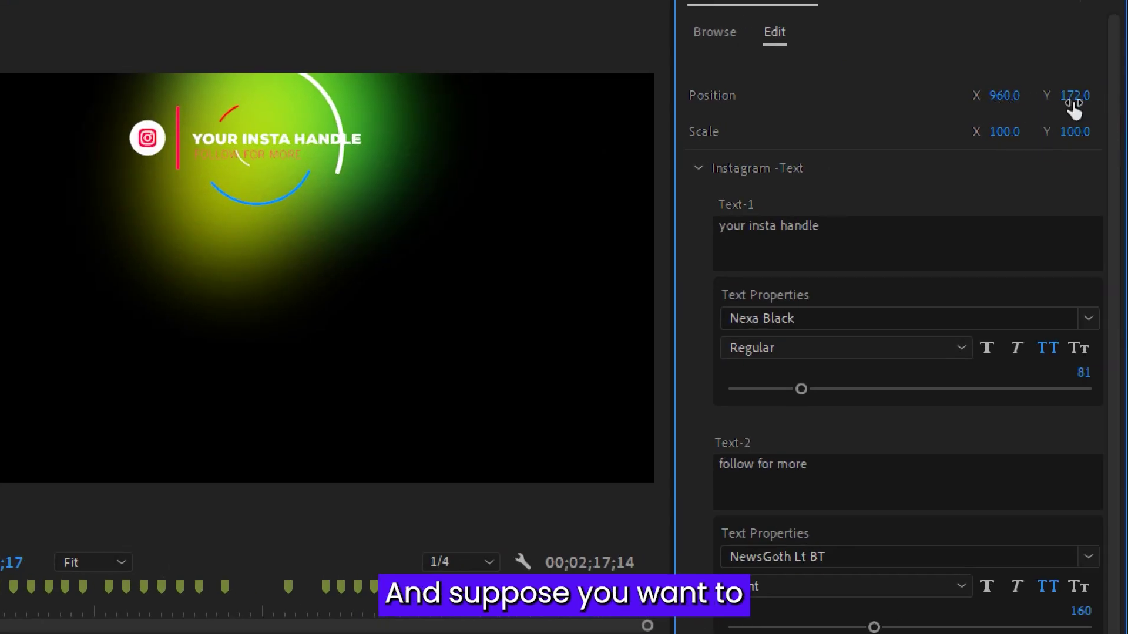
# Step: Move the Instagram follow graphic right in the frame to position 1362.6, 540
pyautogui.moveTo(1004, 95)
pyautogui.mouseDown()
pyautogui.moveTo(1051, 95)
pyautogui.moveTo(969, 95)
pyautogui.moveTo(1010, 94)
pyautogui.mouseUp()
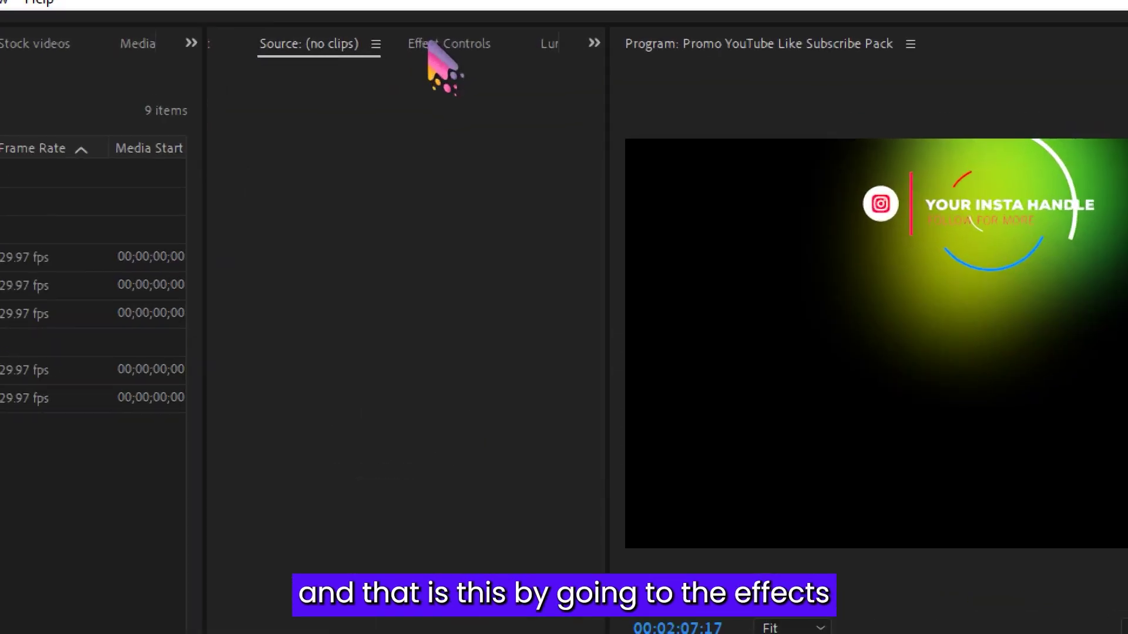
pyautogui.click(432, 44)
pyautogui.click(268, 166)
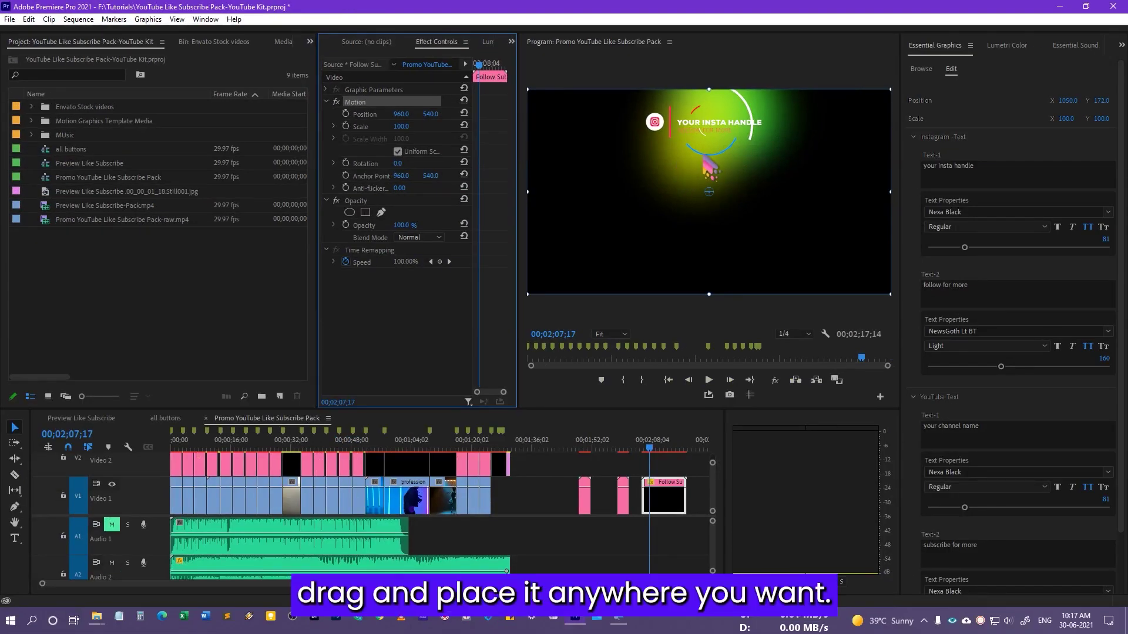
pyautogui.moveTo(705, 167)
pyautogui.mouseDown()
pyautogui.moveTo(606, 154)
pyautogui.moveTo(828, 171)
pyautogui.mouseUp()
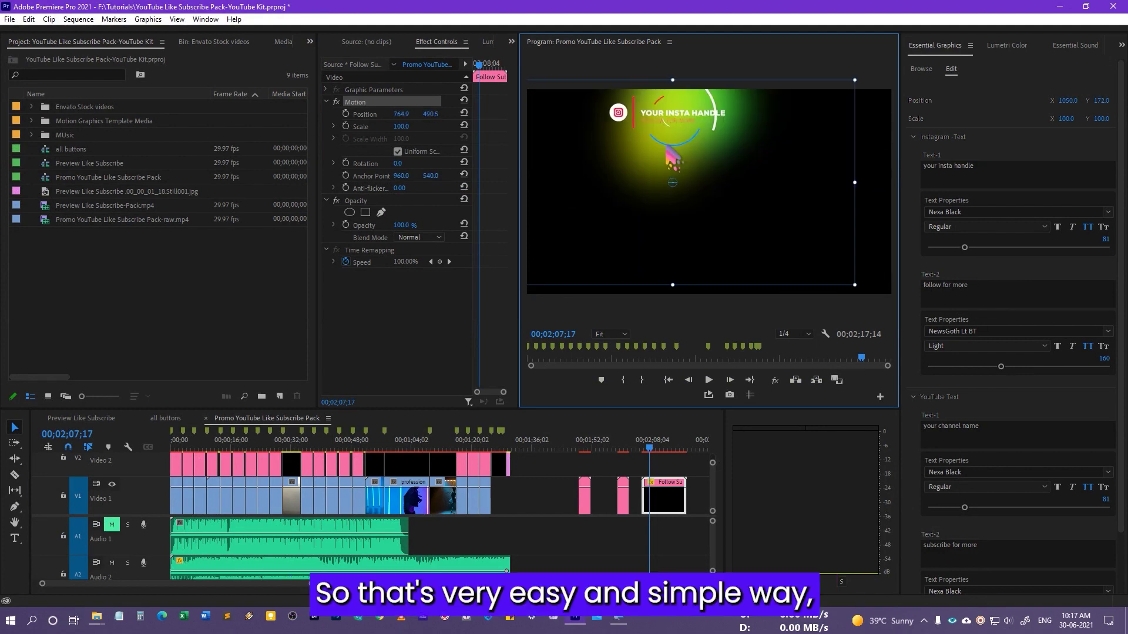
pyautogui.moveTo(828, 171)
pyautogui.mouseDown()
pyautogui.moveTo(781, 220)
pyautogui.moveTo(785, 168)
pyautogui.mouseUp()
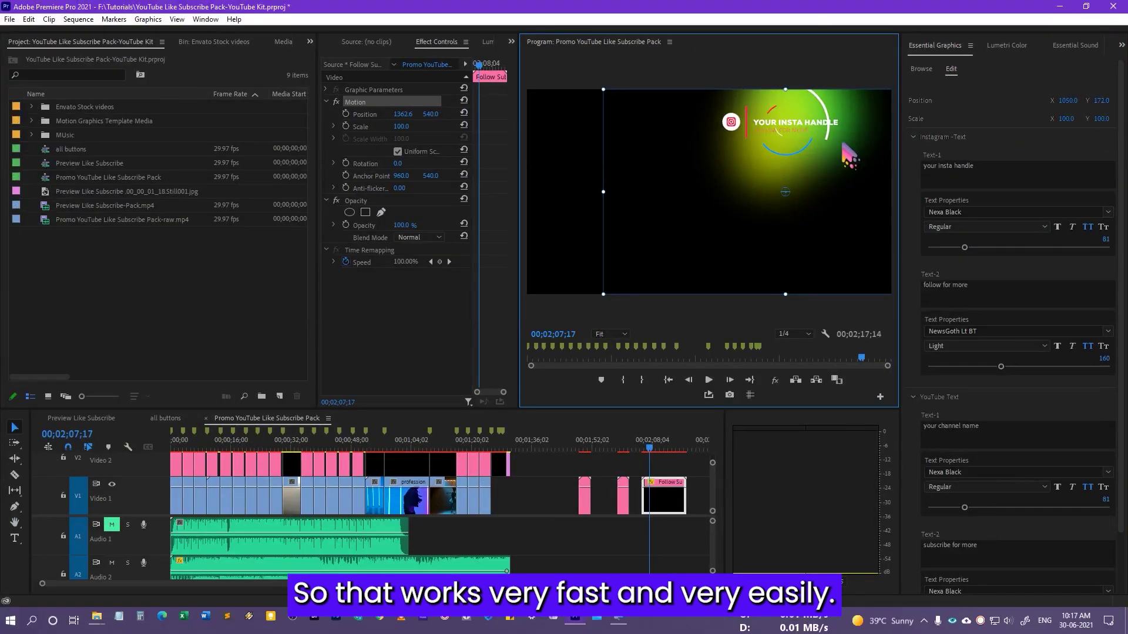
# Step: Browse the 'youtube' My Templates results down to the Like Subscribe Bell YouTube All pack
pyautogui.click(921, 69)
pyautogui.scroll(-2, 996, 387)
pyautogui.scroll(-2, 1011, 405)
pyautogui.scroll(-2, 1022, 412)
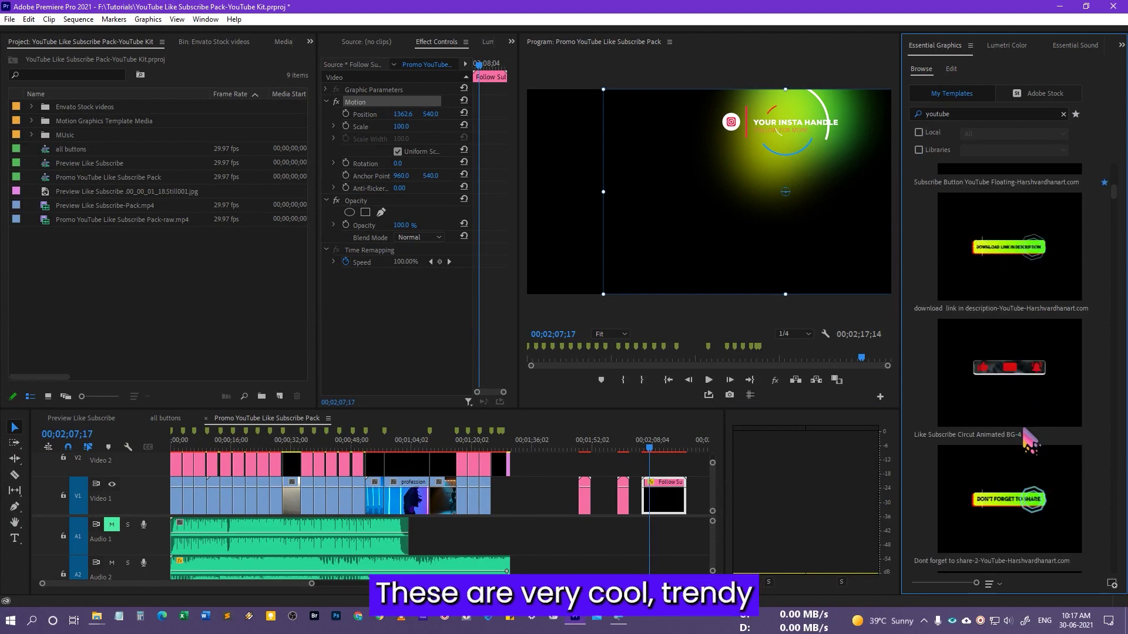
pyautogui.scroll(-2, 1028, 435)
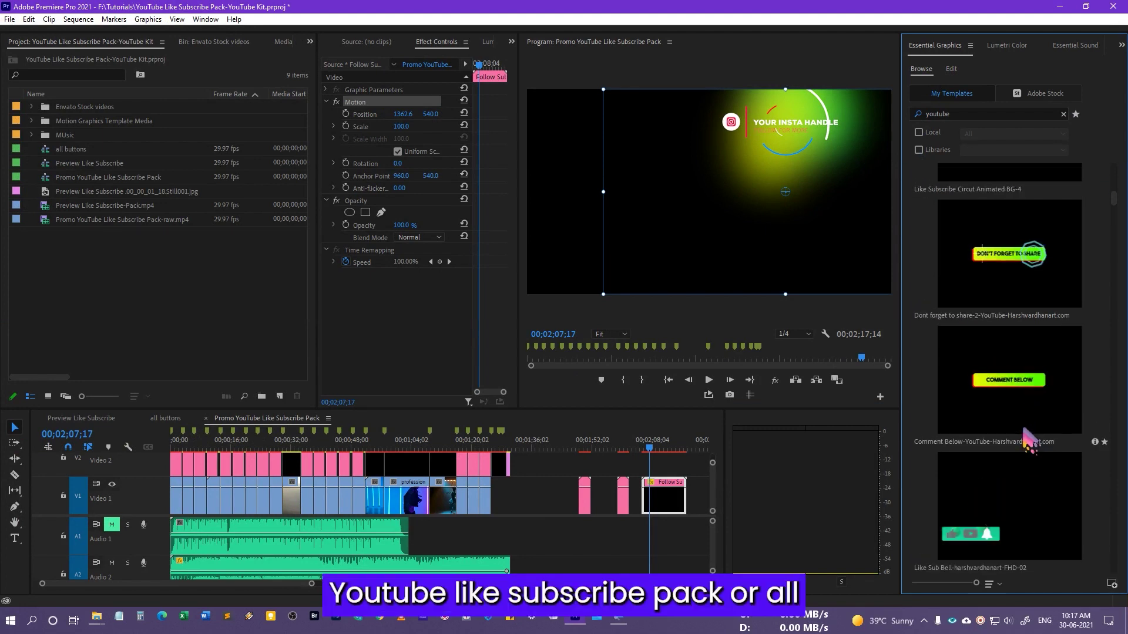
pyautogui.scroll(-3, 1021, 432)
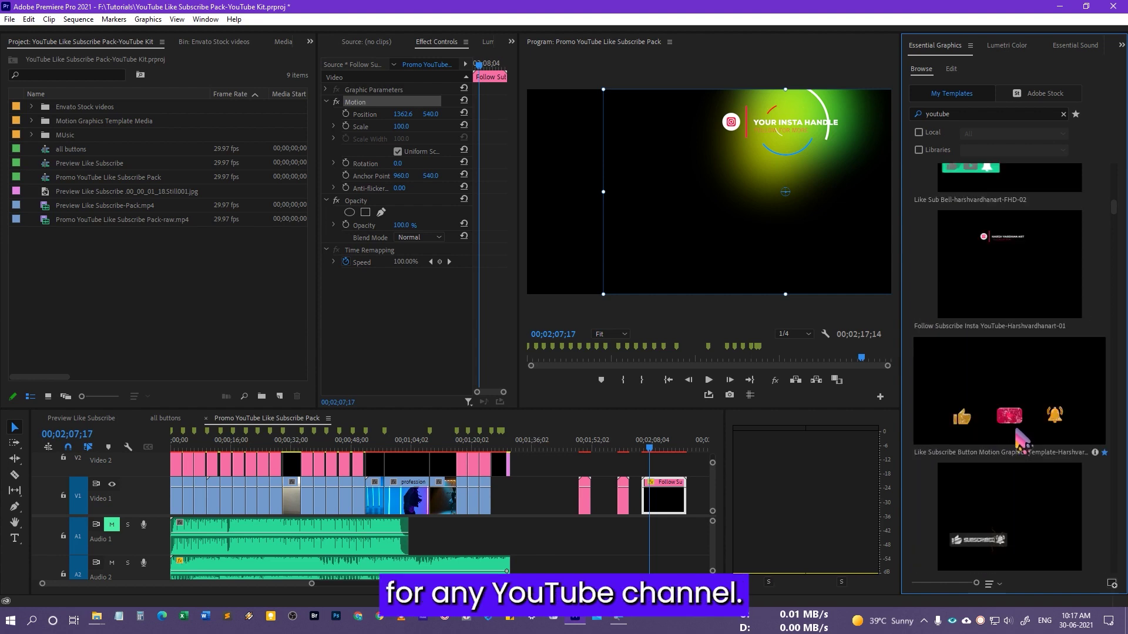
pyautogui.scroll(-3, 1022, 442)
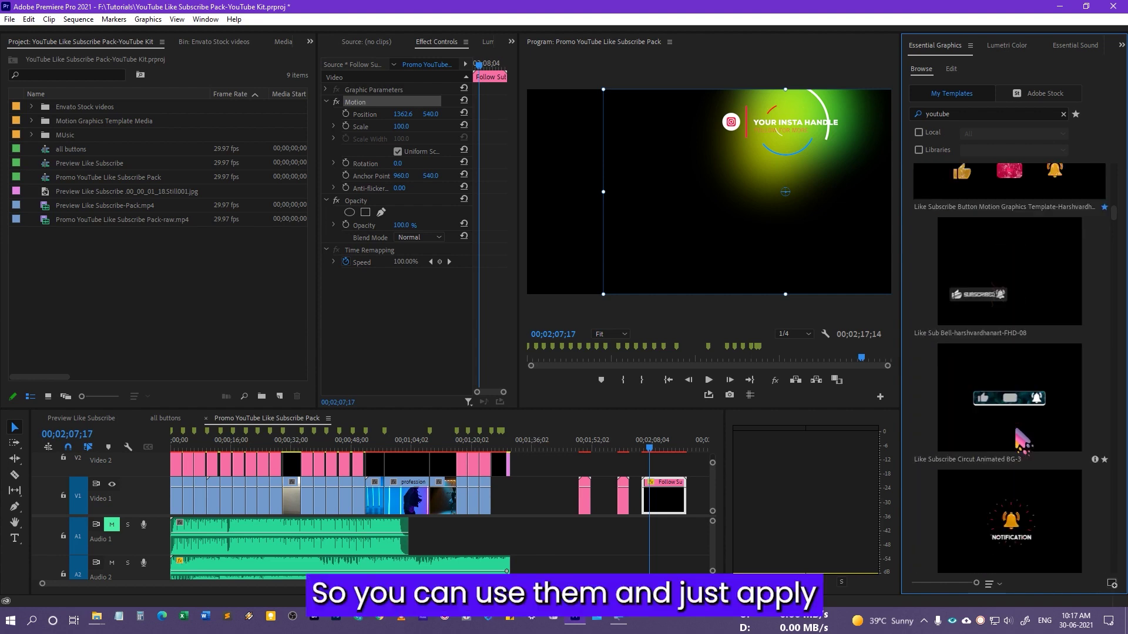
pyautogui.scroll(-3, 1023, 443)
pyautogui.scroll(-2, 1022, 444)
pyautogui.scroll(-2, 1023, 444)
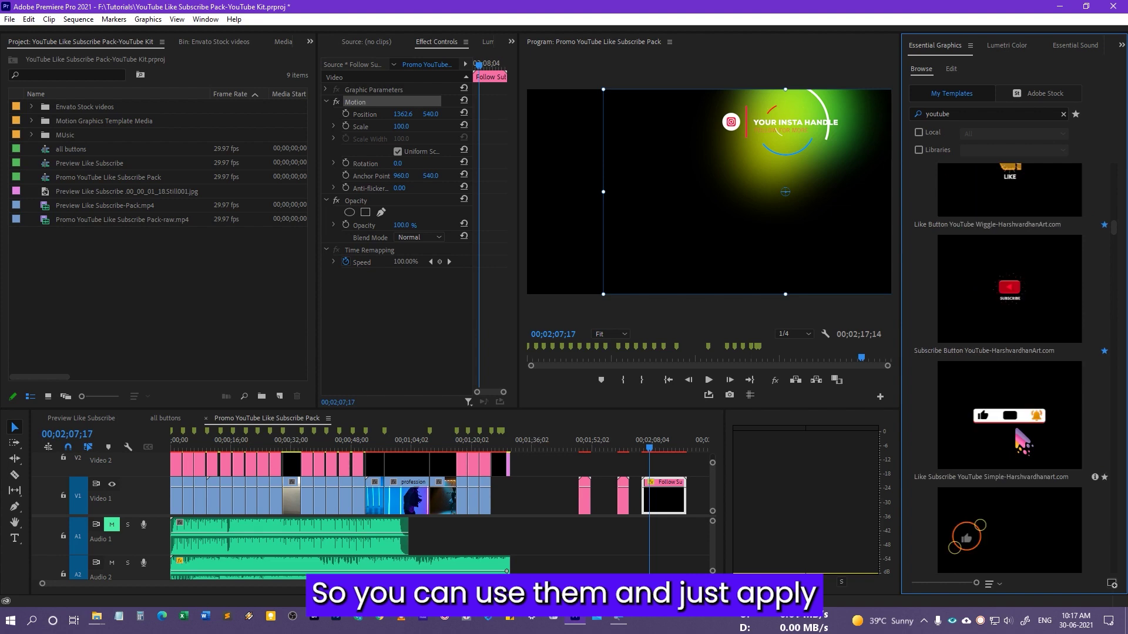
pyautogui.scroll(-2, 1022, 444)
pyautogui.scroll(-2, 1022, 444)
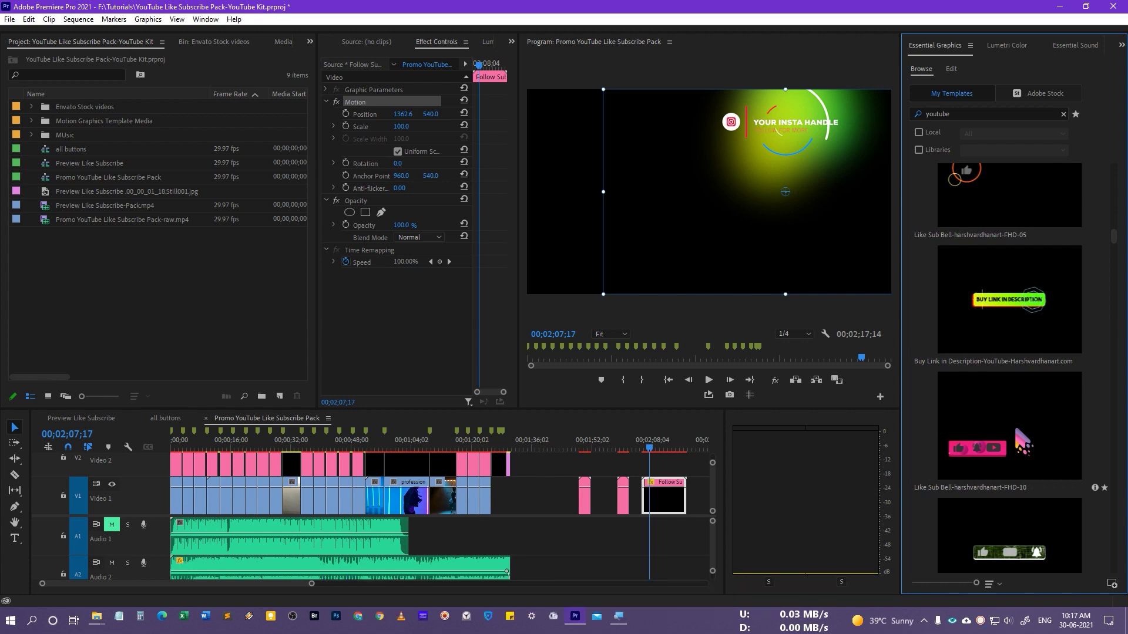
pyautogui.scroll(-3, 1023, 444)
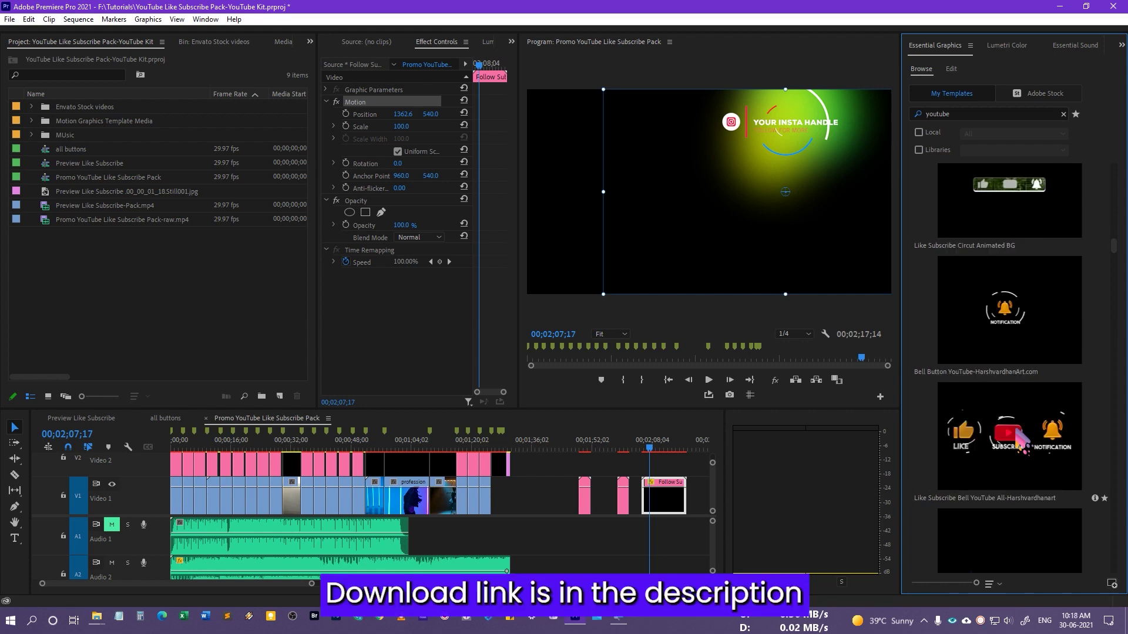